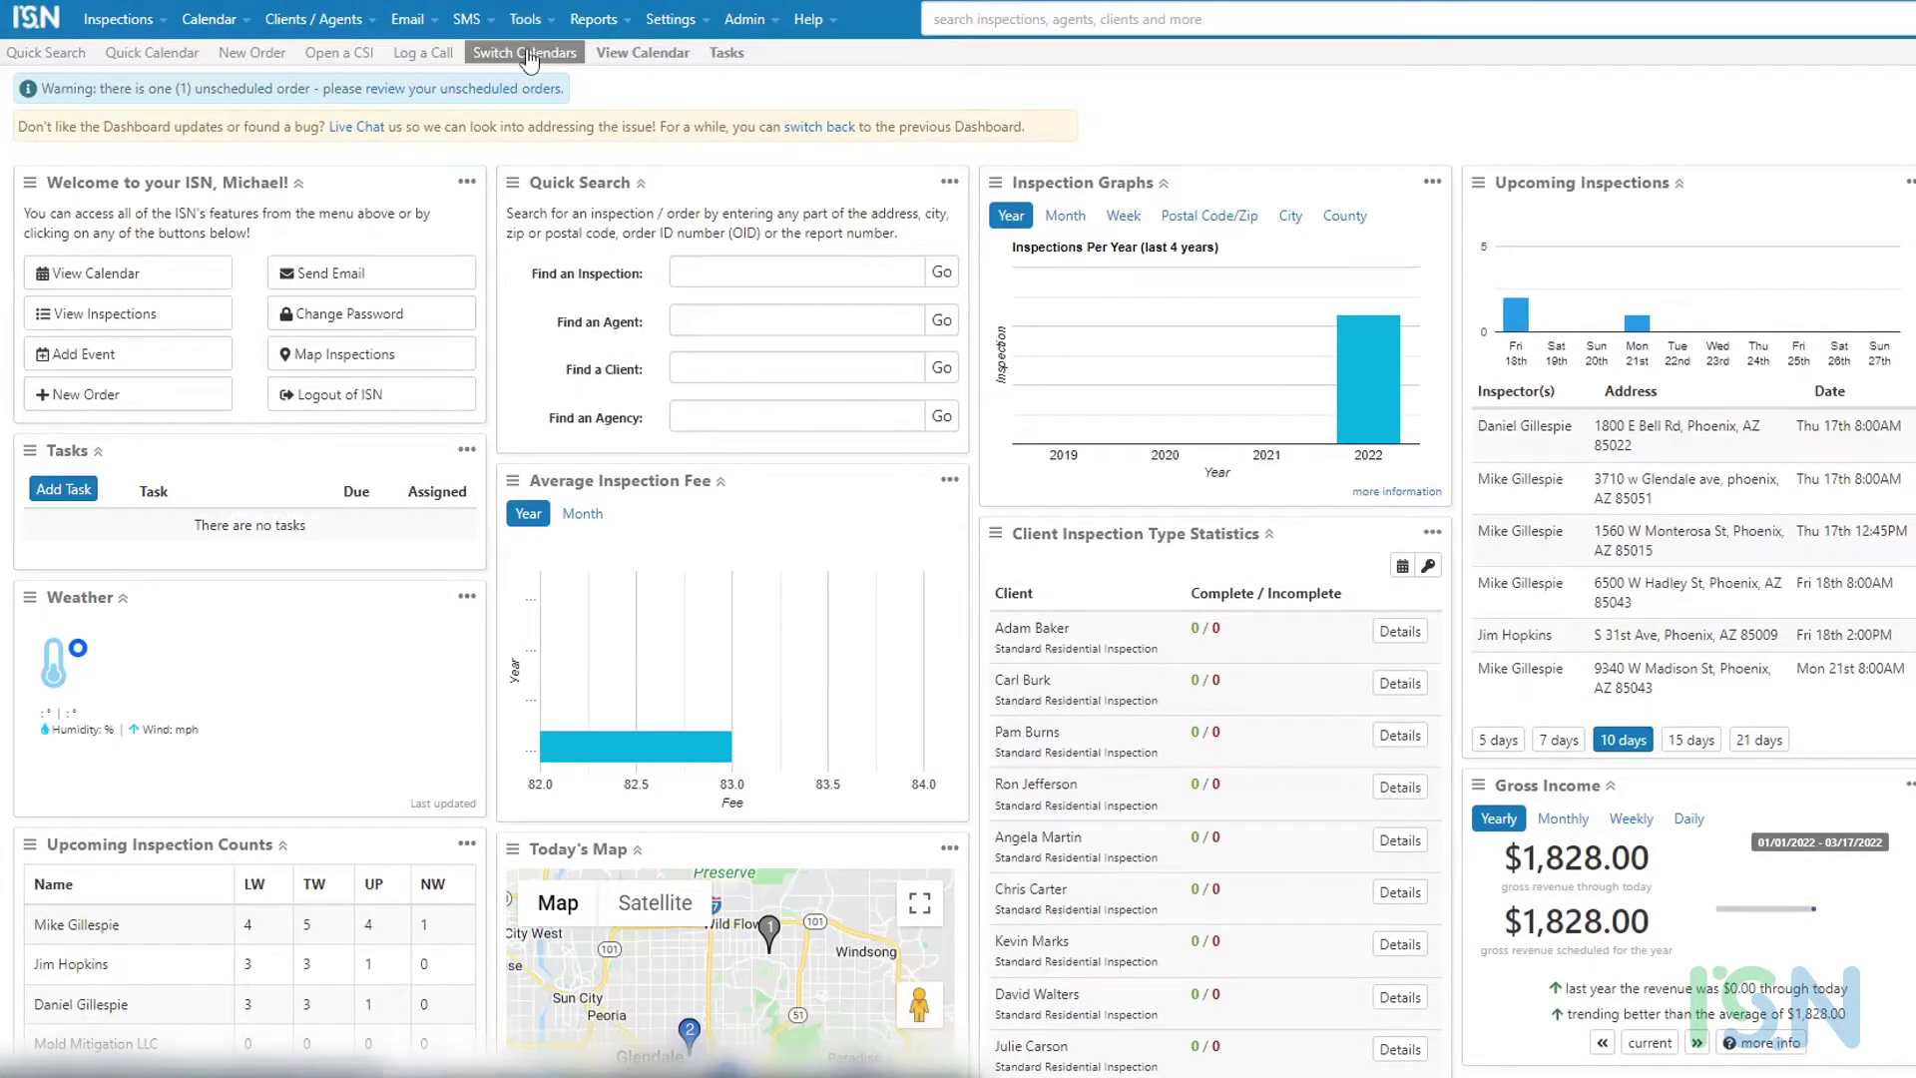
# - Switch the calendar view to the Scheduling Calendar
pyautogui.click(529, 57)
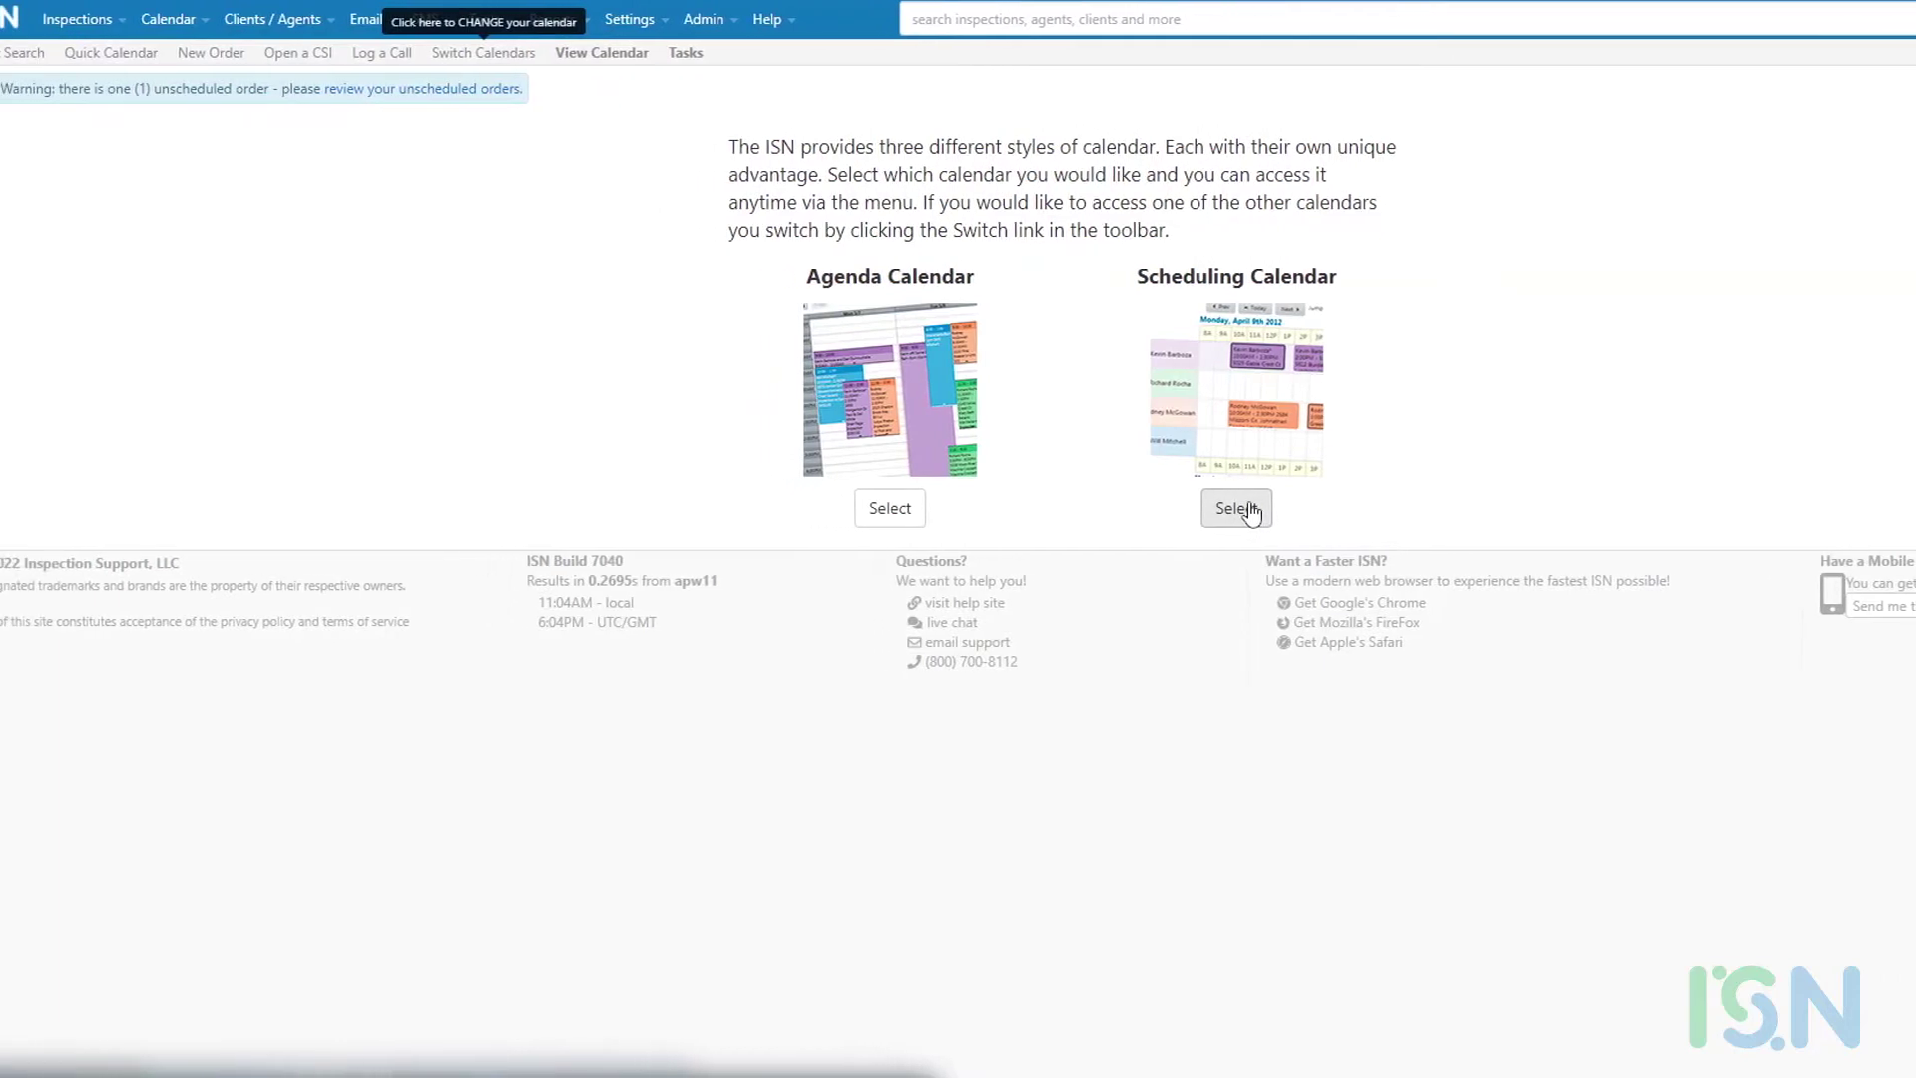
pyautogui.click(1138, 510)
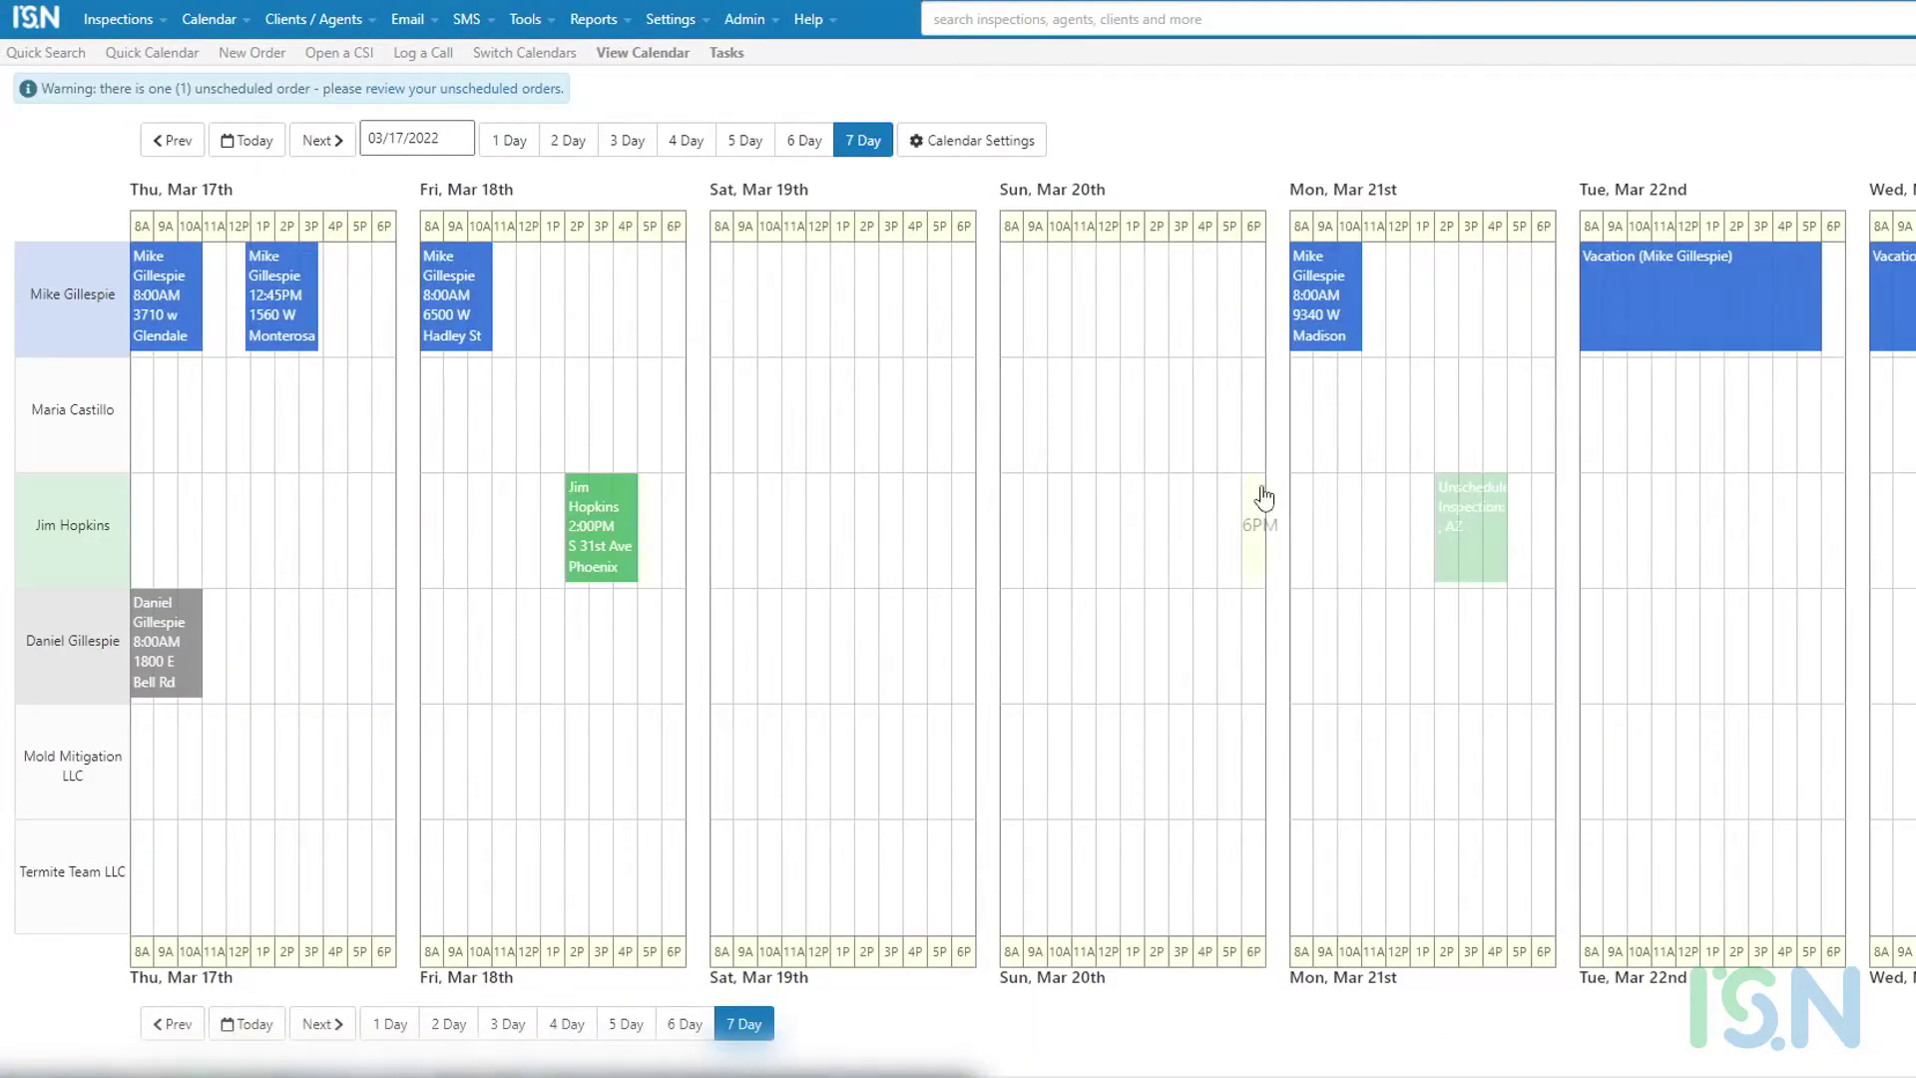
pyautogui.click(224, 28)
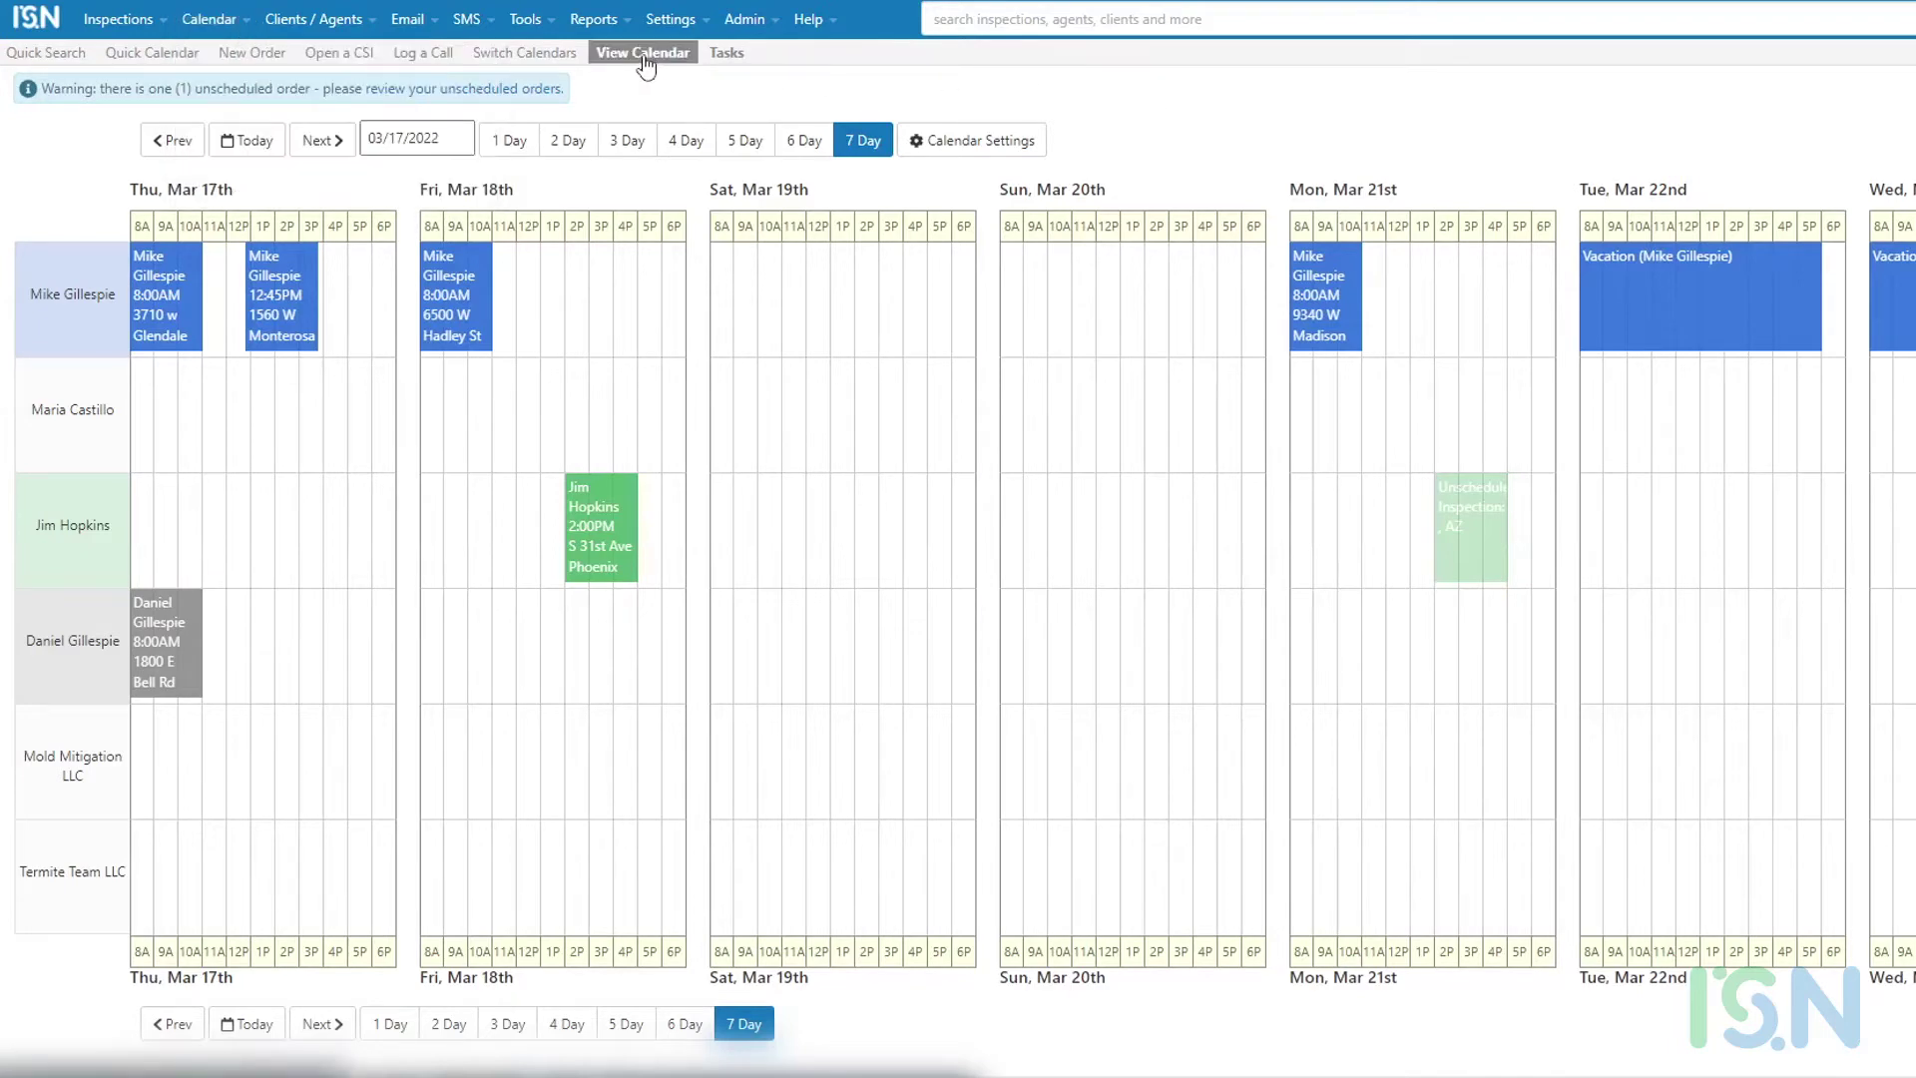
pyautogui.click(34, 17)
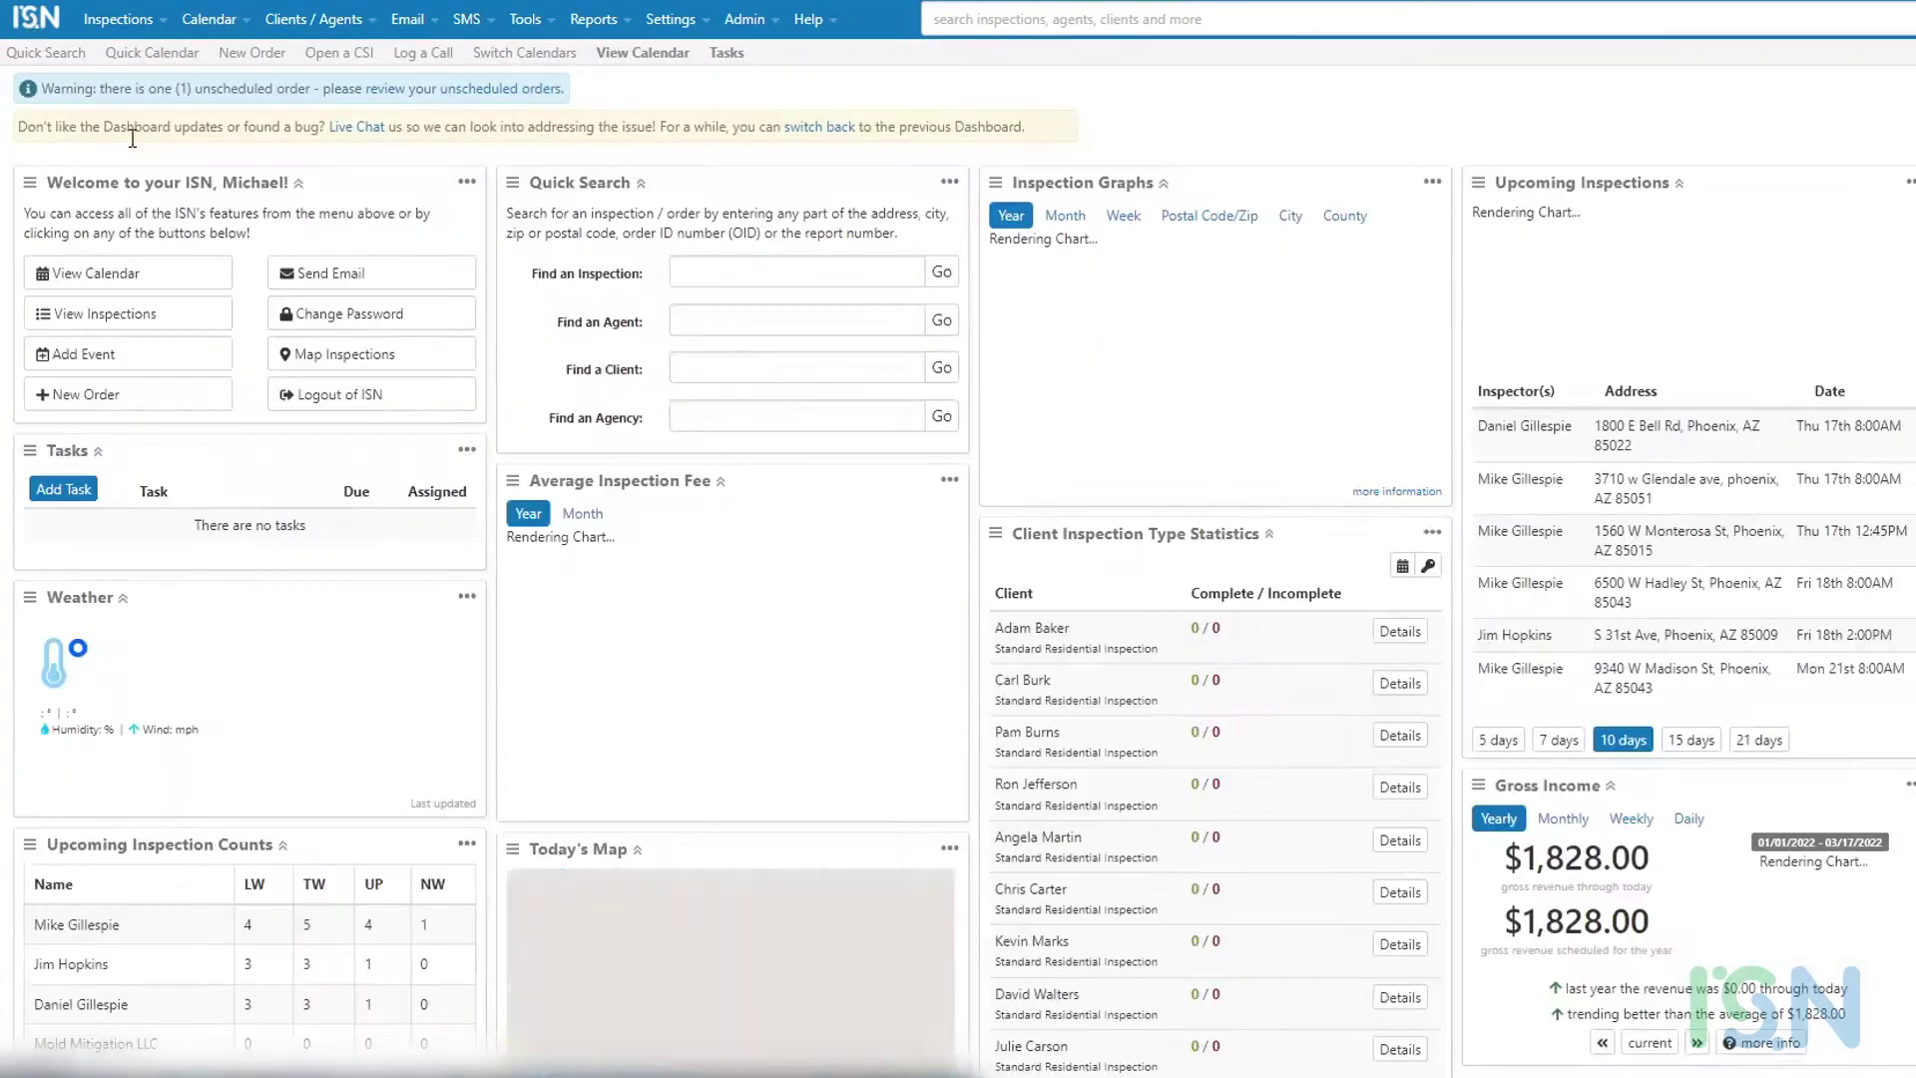
pyautogui.click(112, 283)
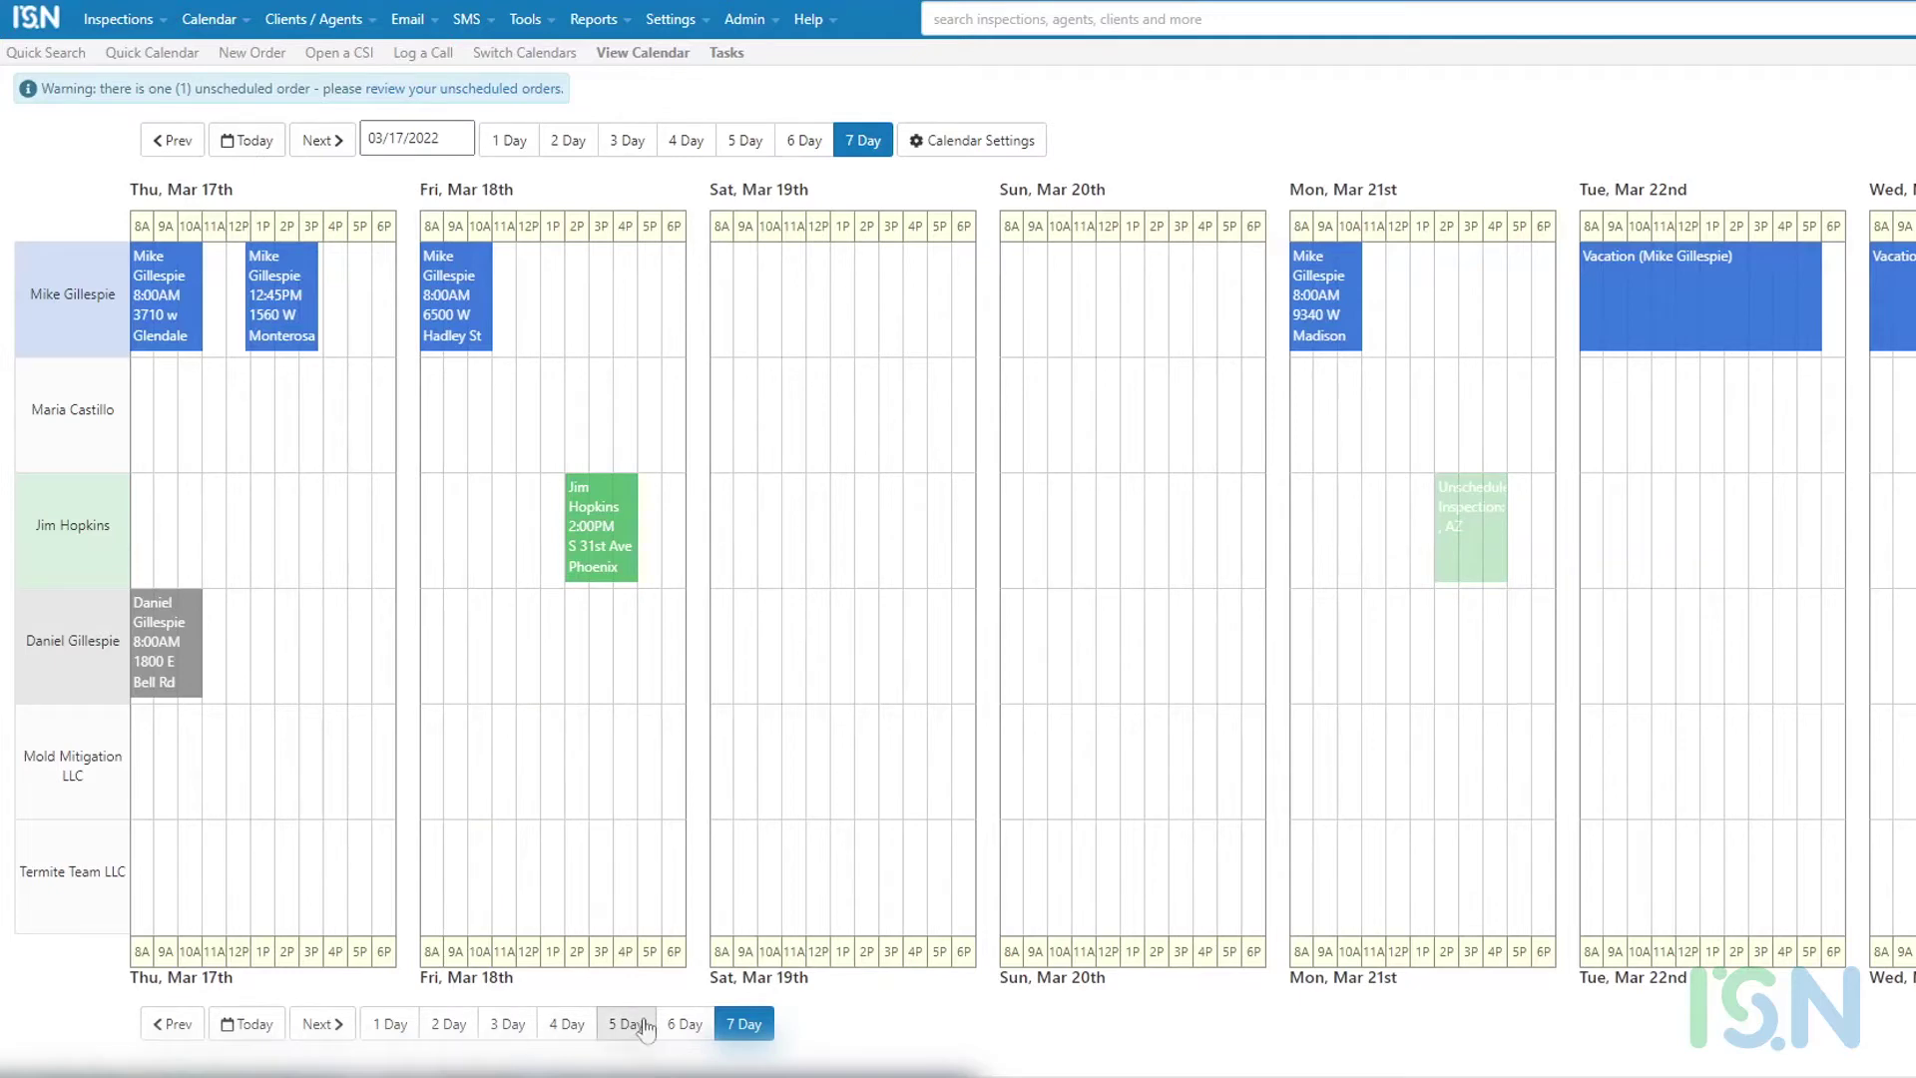
pyautogui.click(320, 140)
pyautogui.click(176, 144)
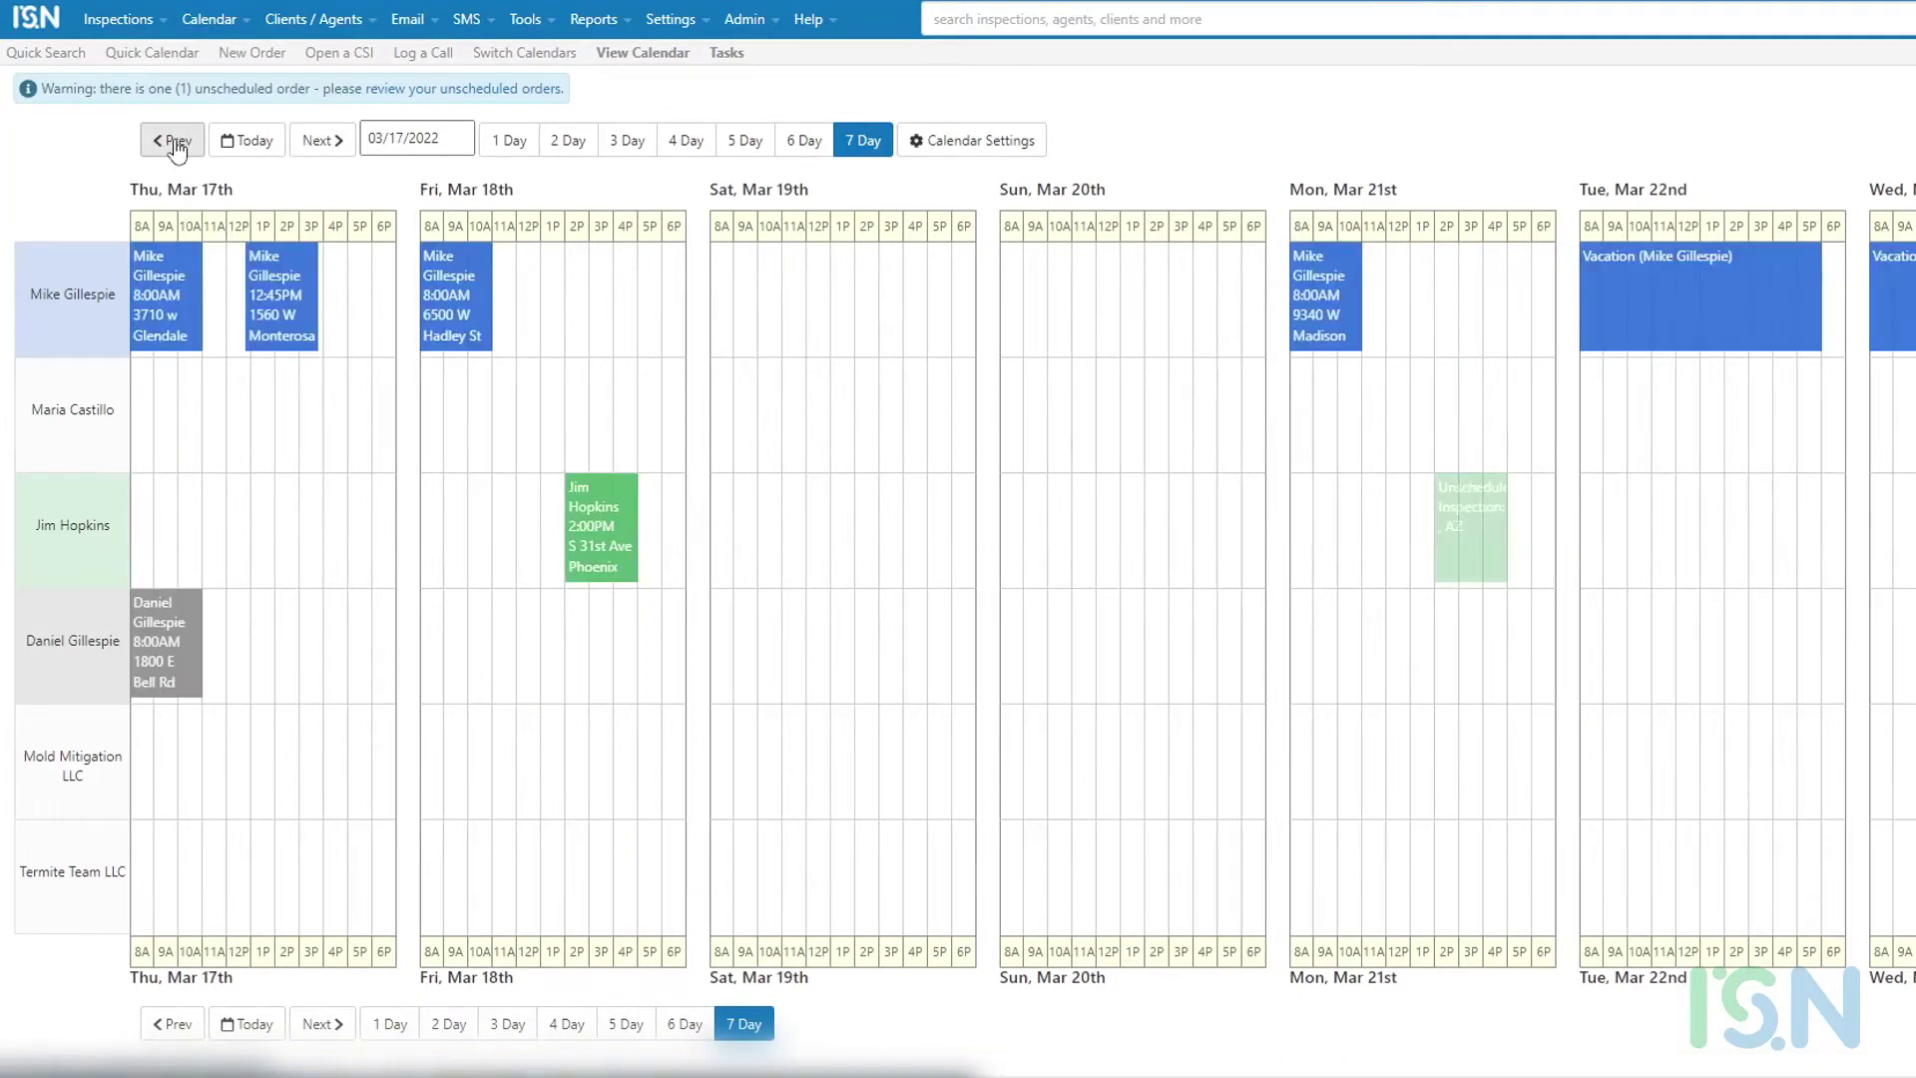
pyautogui.click(176, 145)
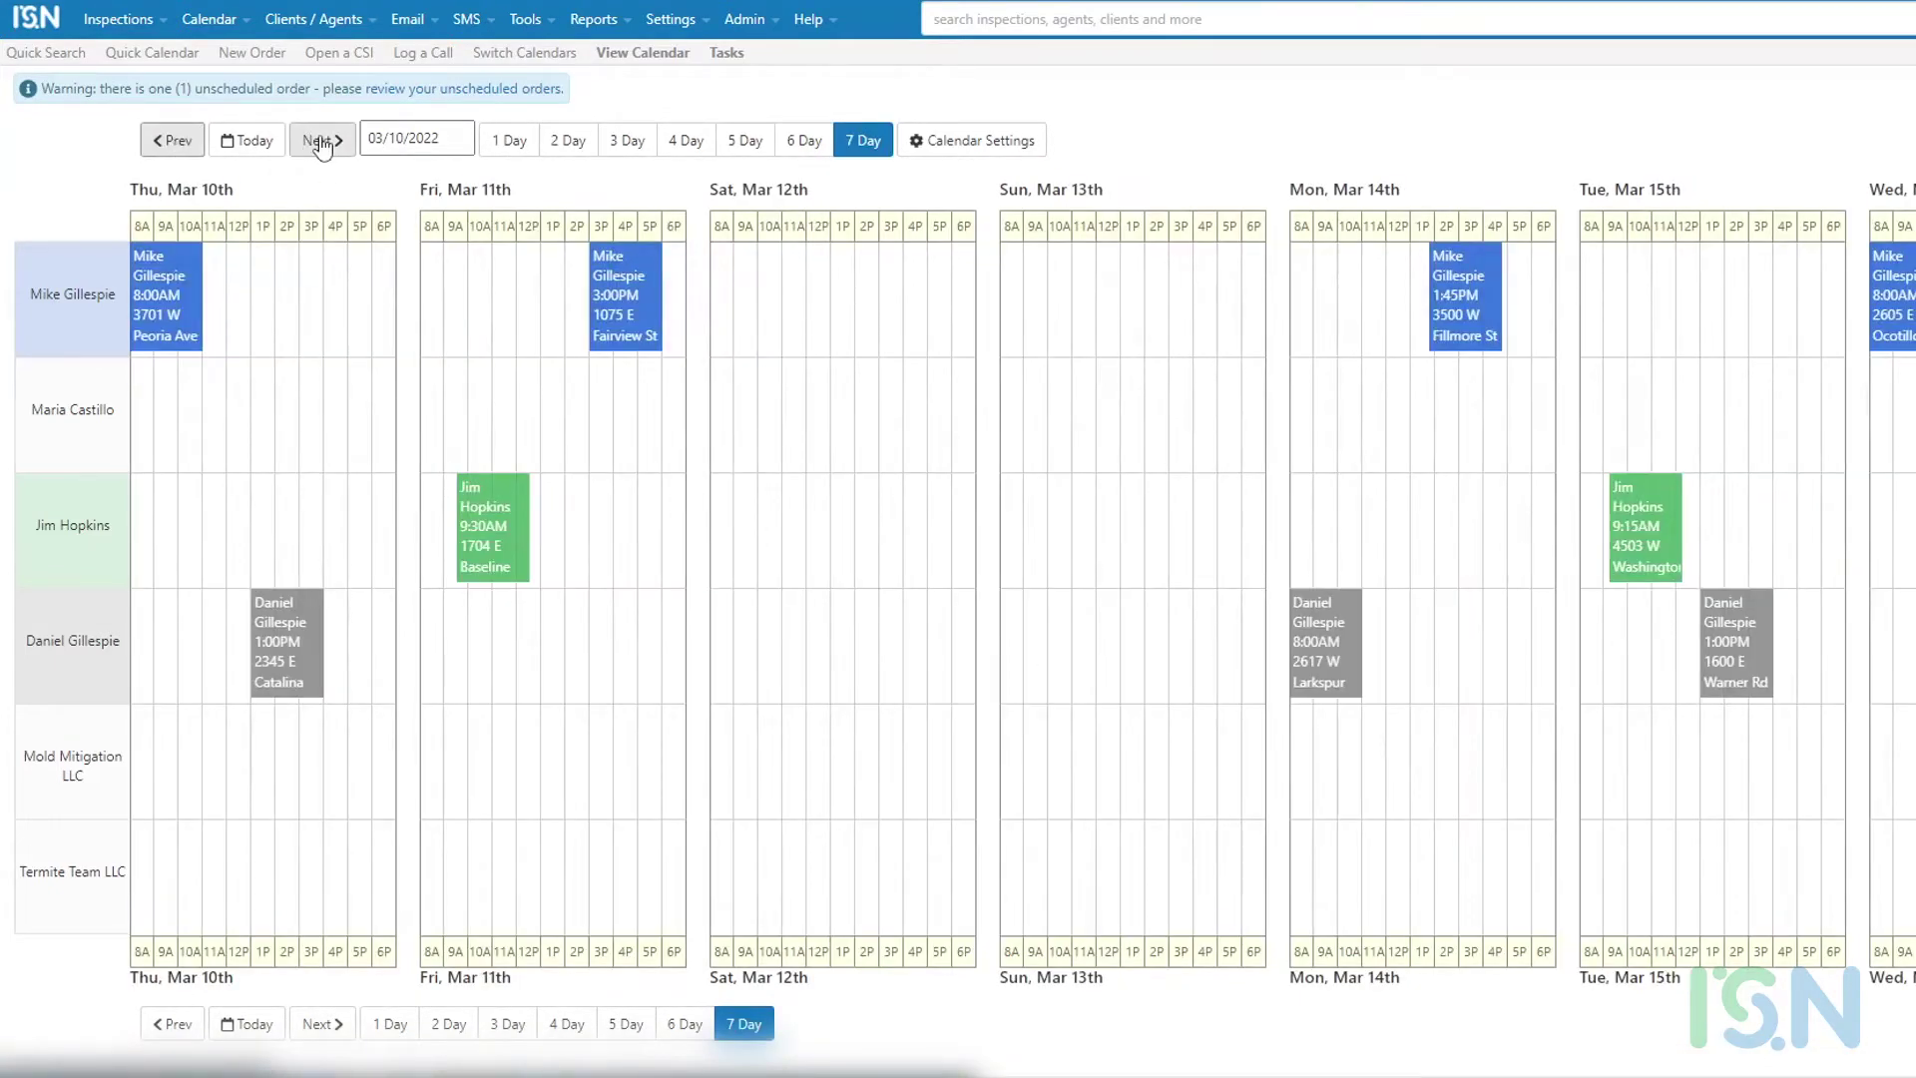
pyautogui.click(253, 147)
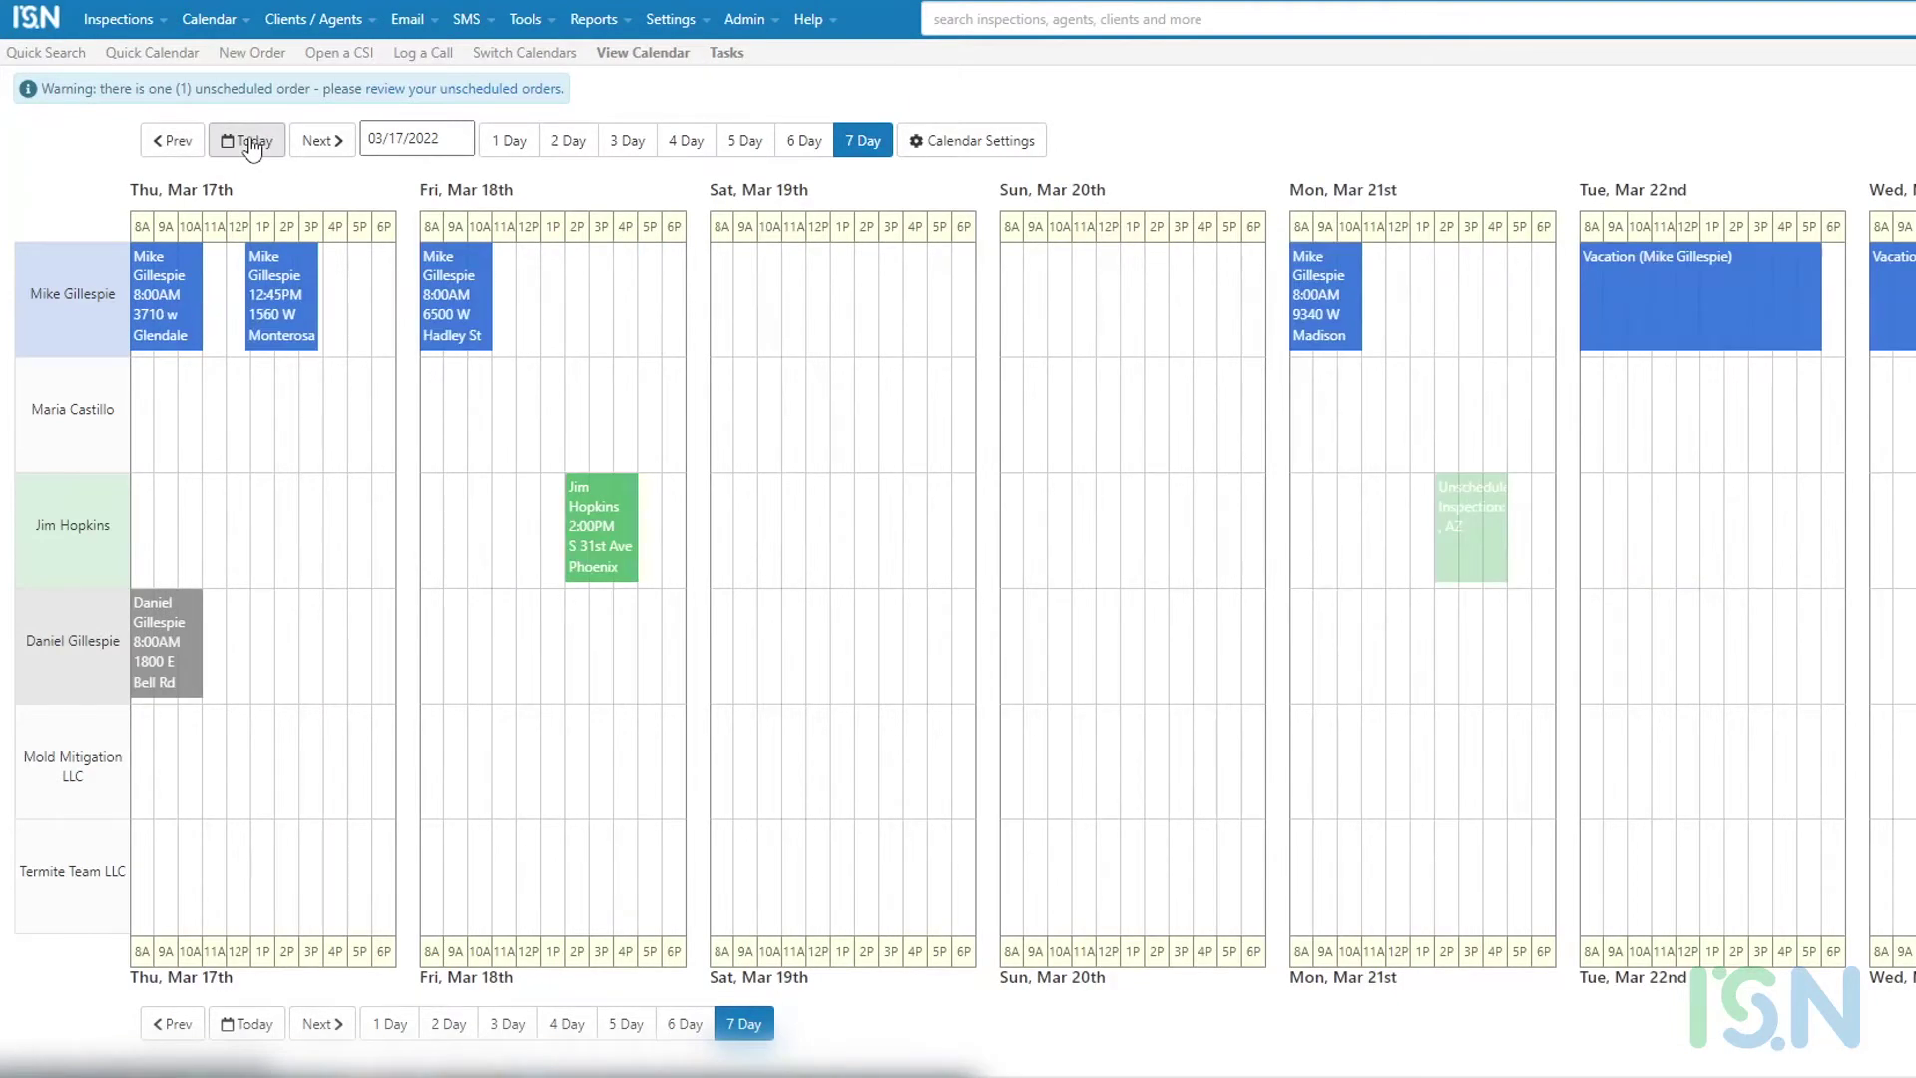
pyautogui.click(504, 140)
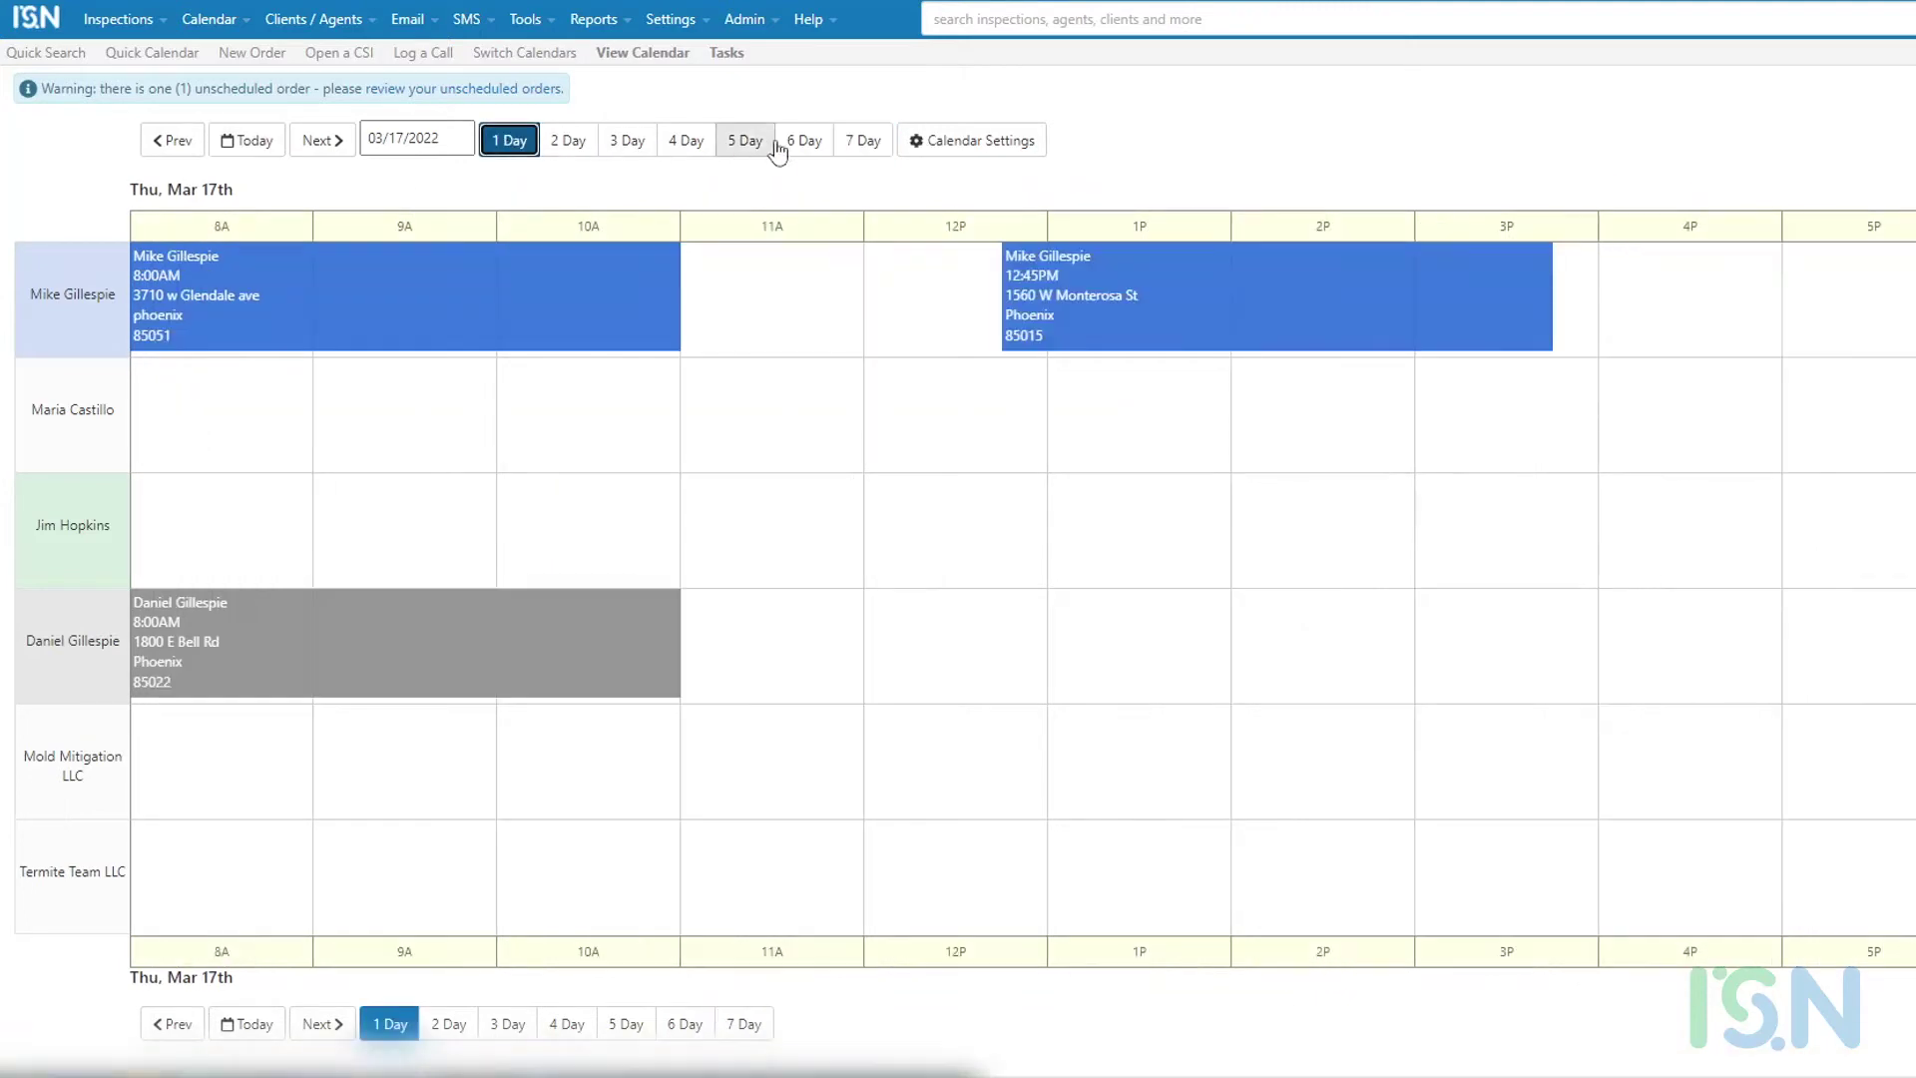
pyautogui.click(864, 142)
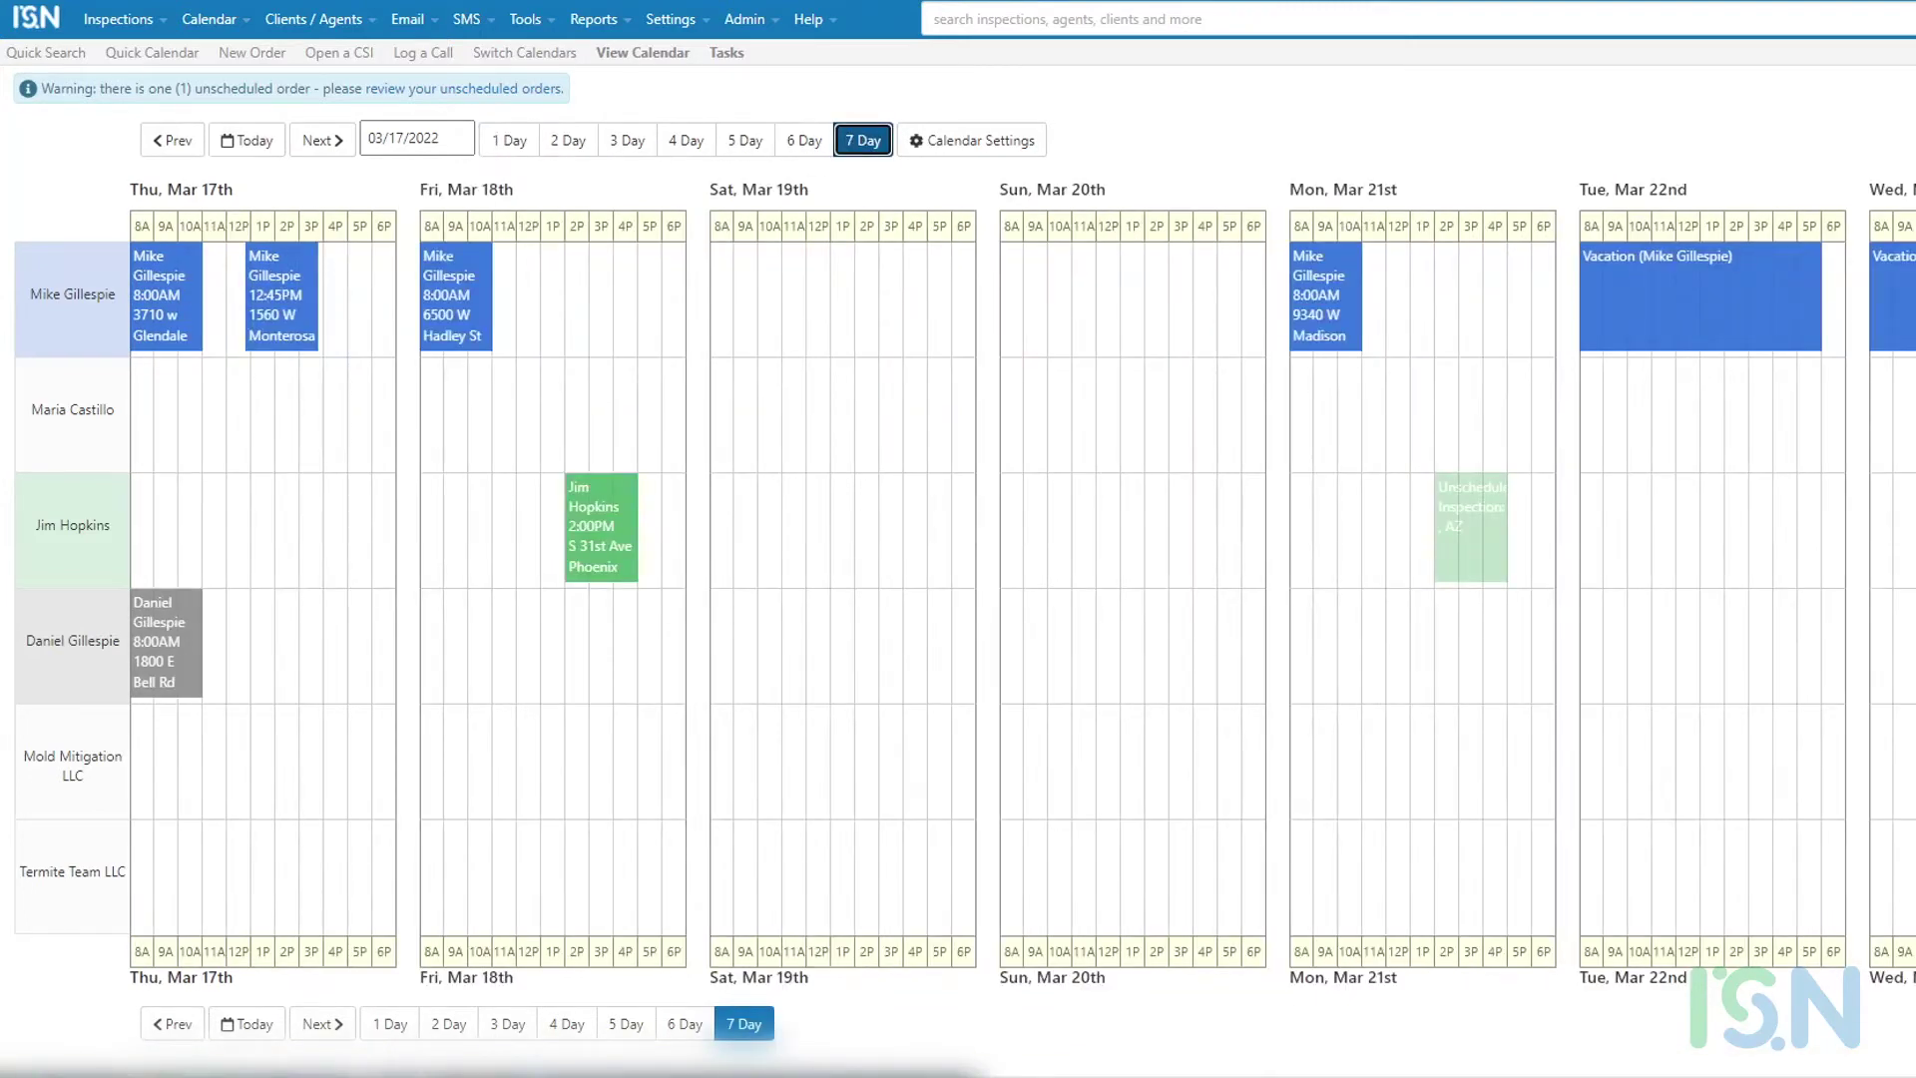
pyautogui.click(1003, 141)
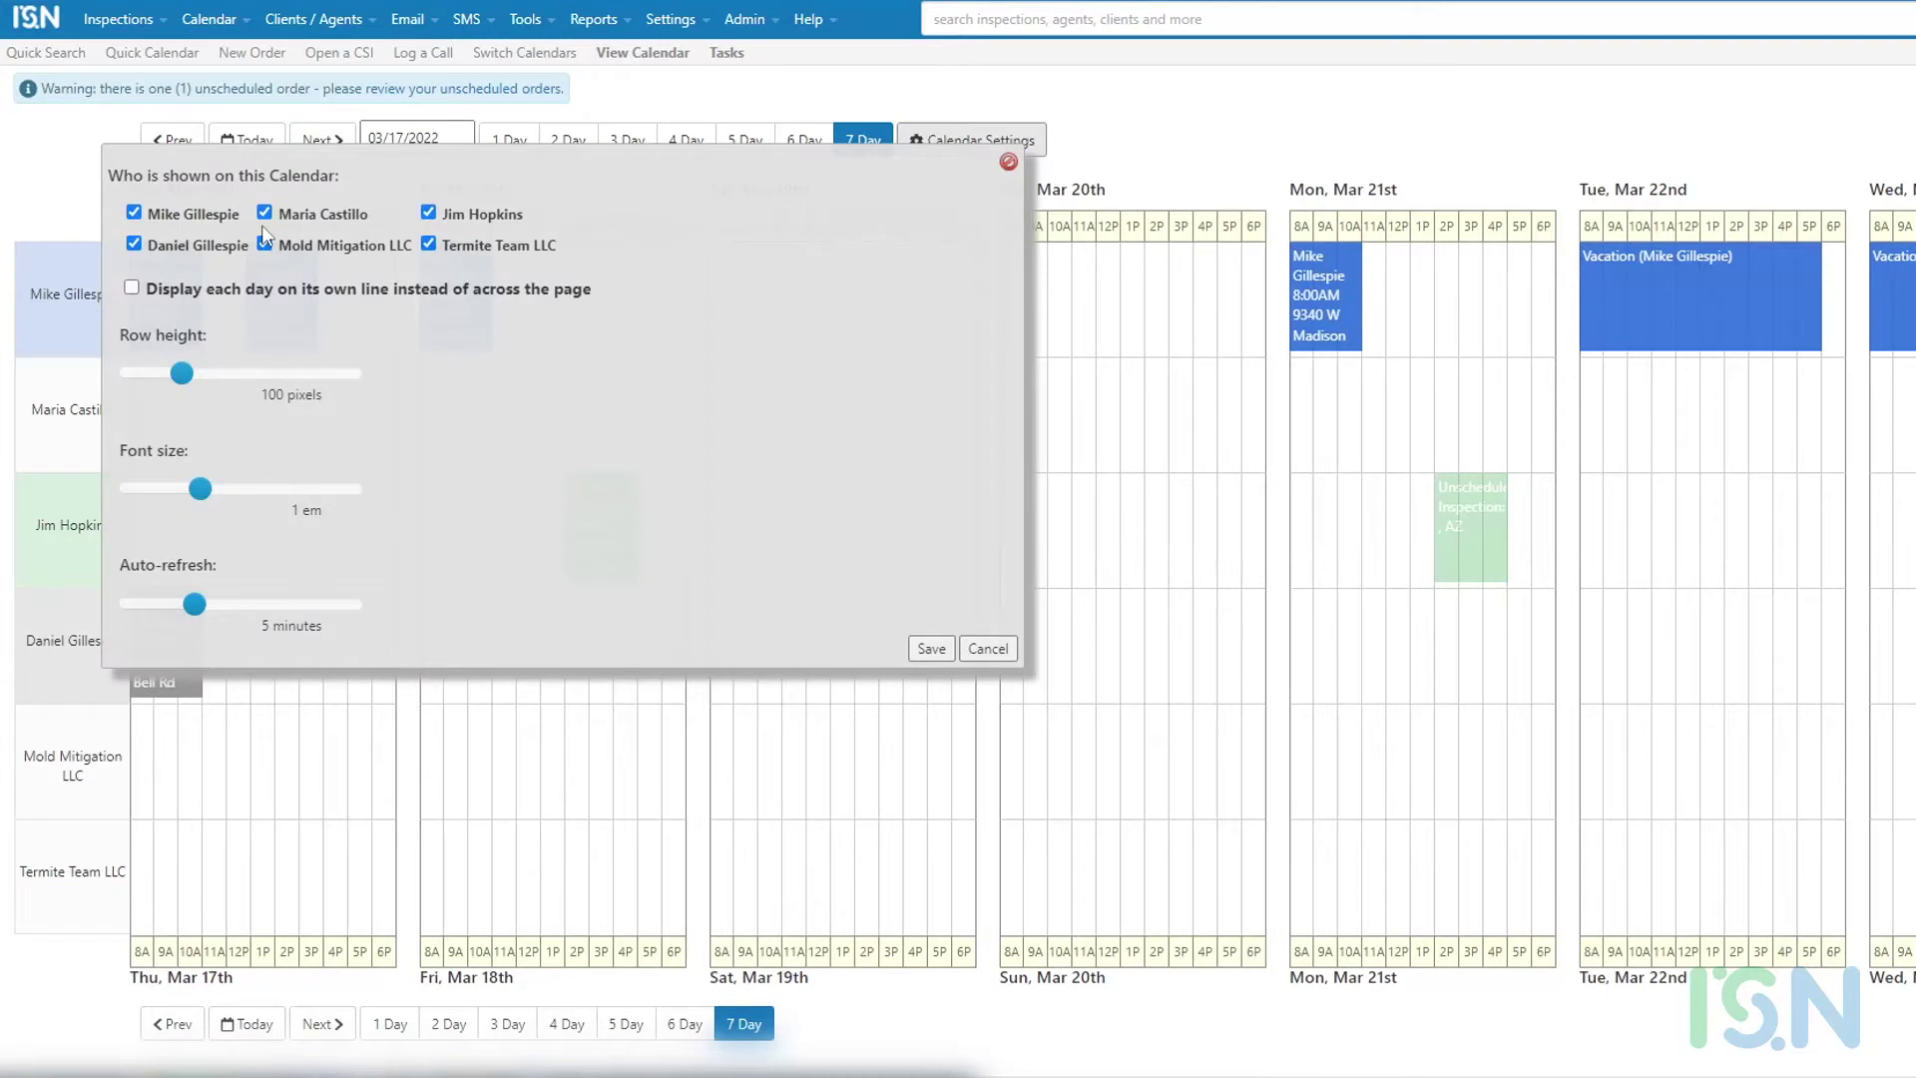
pyautogui.moveTo(182, 374)
pyautogui.mouseDown()
pyautogui.moveTo(202, 373)
pyautogui.moveTo(182, 373)
pyautogui.mouseUp()
pyautogui.moveTo(204, 498)
pyautogui.mouseDown()
pyautogui.moveTo(227, 498)
pyautogui.moveTo(204, 498)
pyautogui.mouseUp()
pyautogui.moveTo(196, 612); pyautogui.dragTo(122, 610)
pyautogui.moveTo(112, 609); pyautogui.dragTo(197, 610)
pyautogui.click(931, 650)
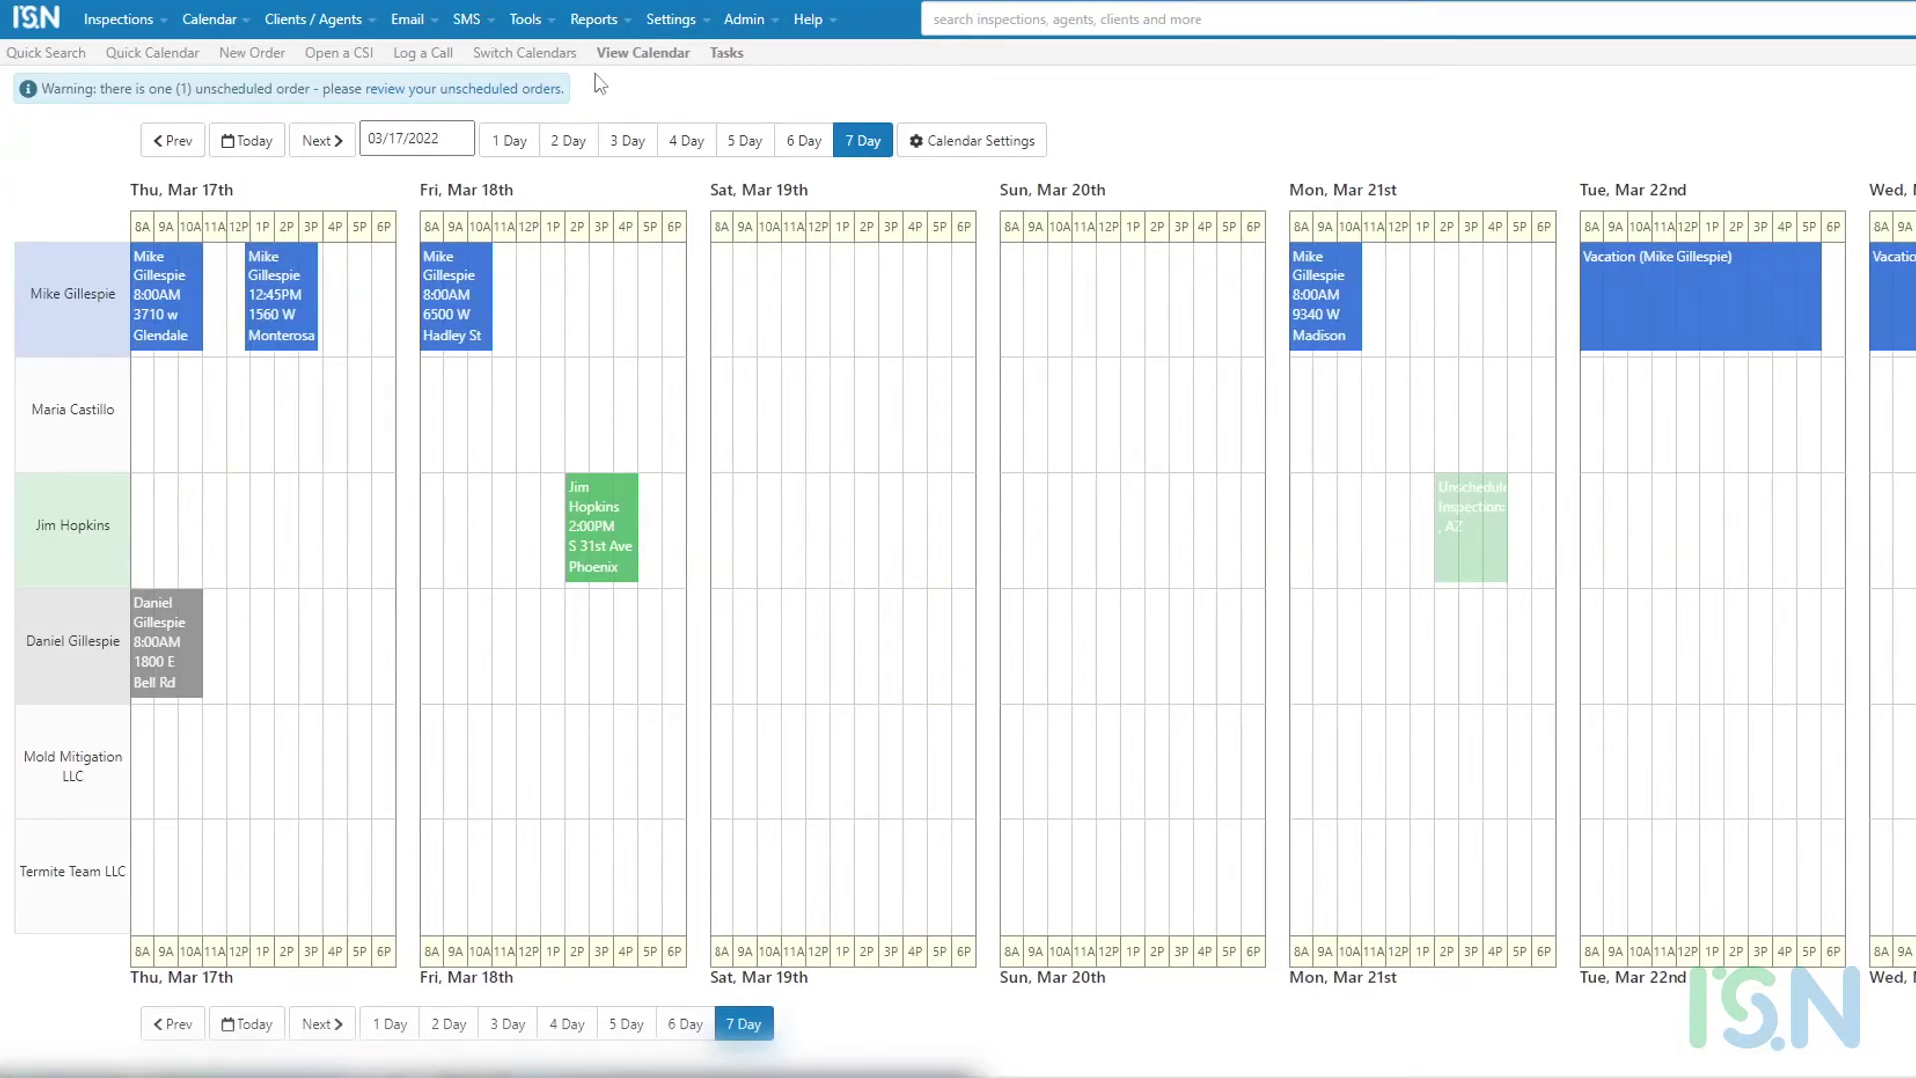
# - Look over the company settings page, then return to the 7-day calendar
pyautogui.click(697, 30)
pyautogui.click(749, 195)
pyautogui.scroll(-5, 249, 598)
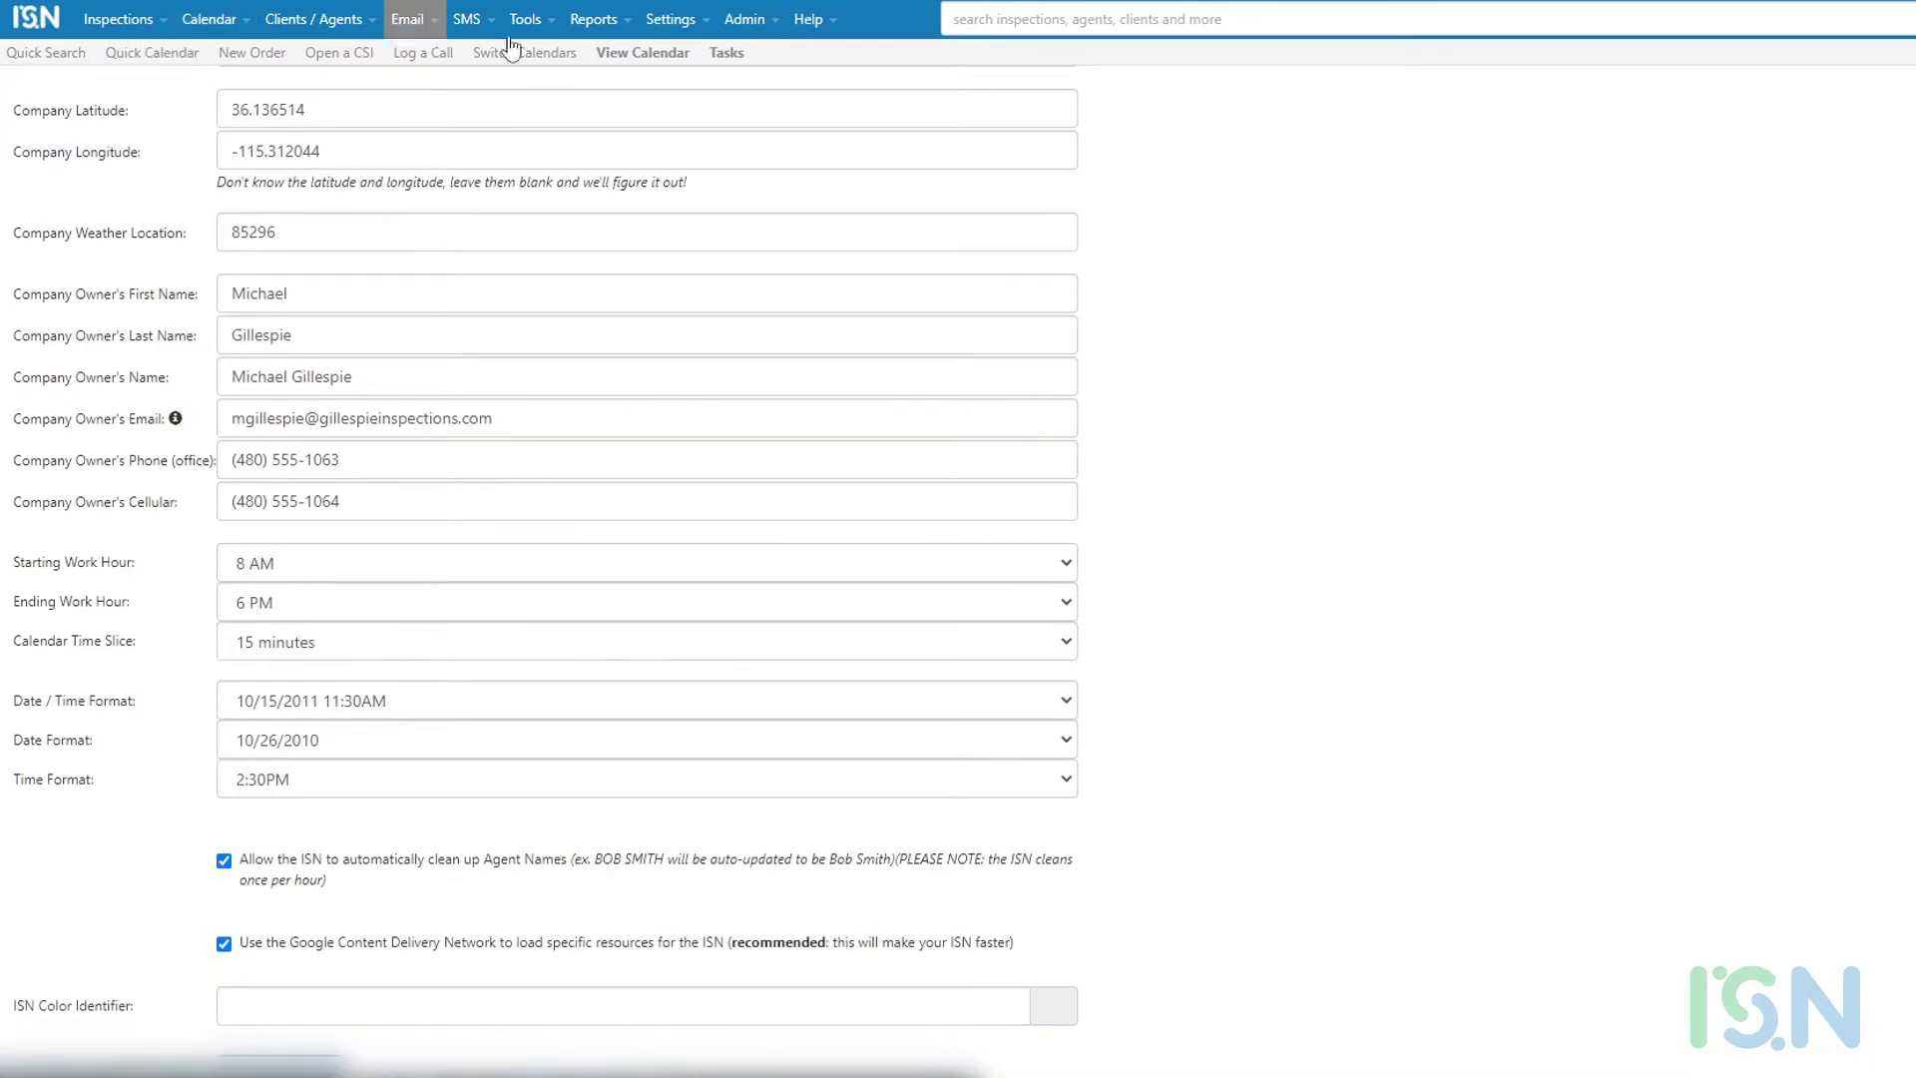
pyautogui.click(656, 59)
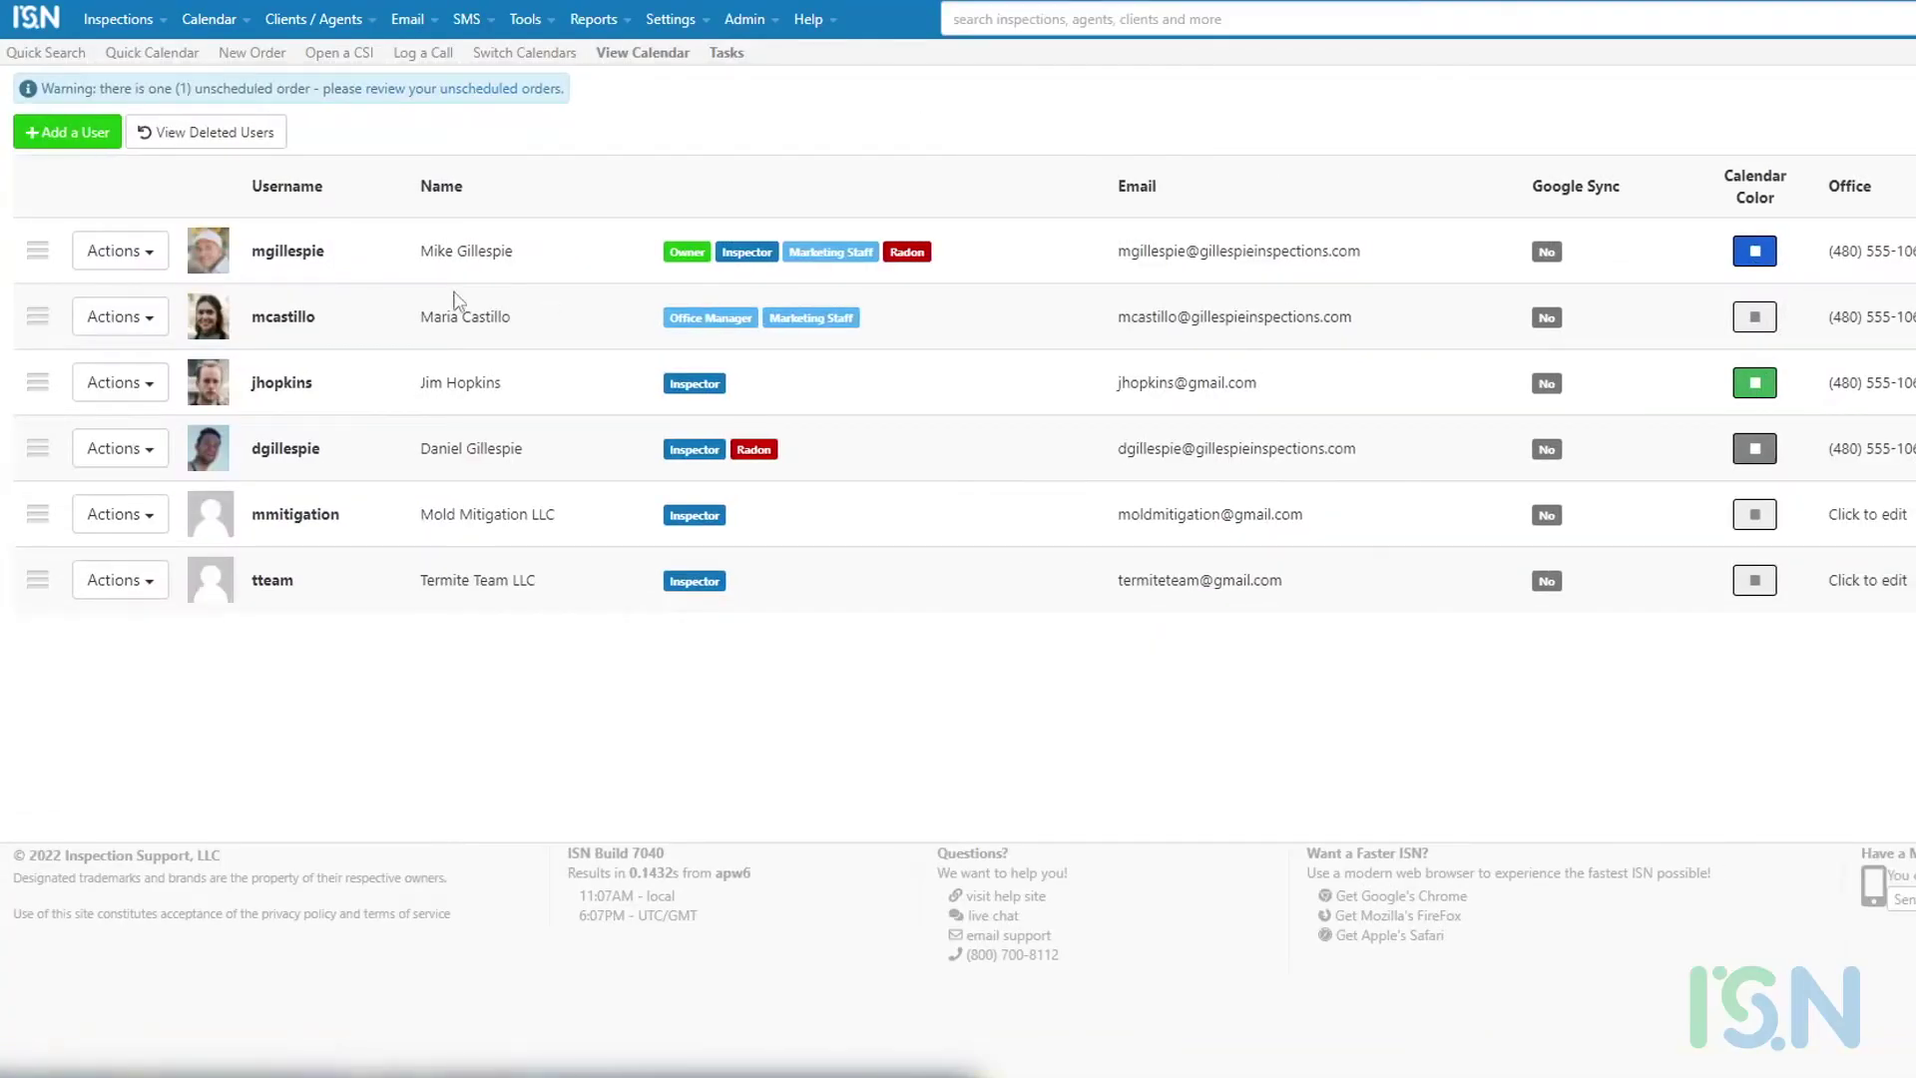
# - Open the first user's profile, dismiss its calendar colour picker unchanged, and return to the 7-day calendar
pyautogui.click(117, 252)
pyautogui.click(111, 296)
pyautogui.scroll(-8, 984, 619)
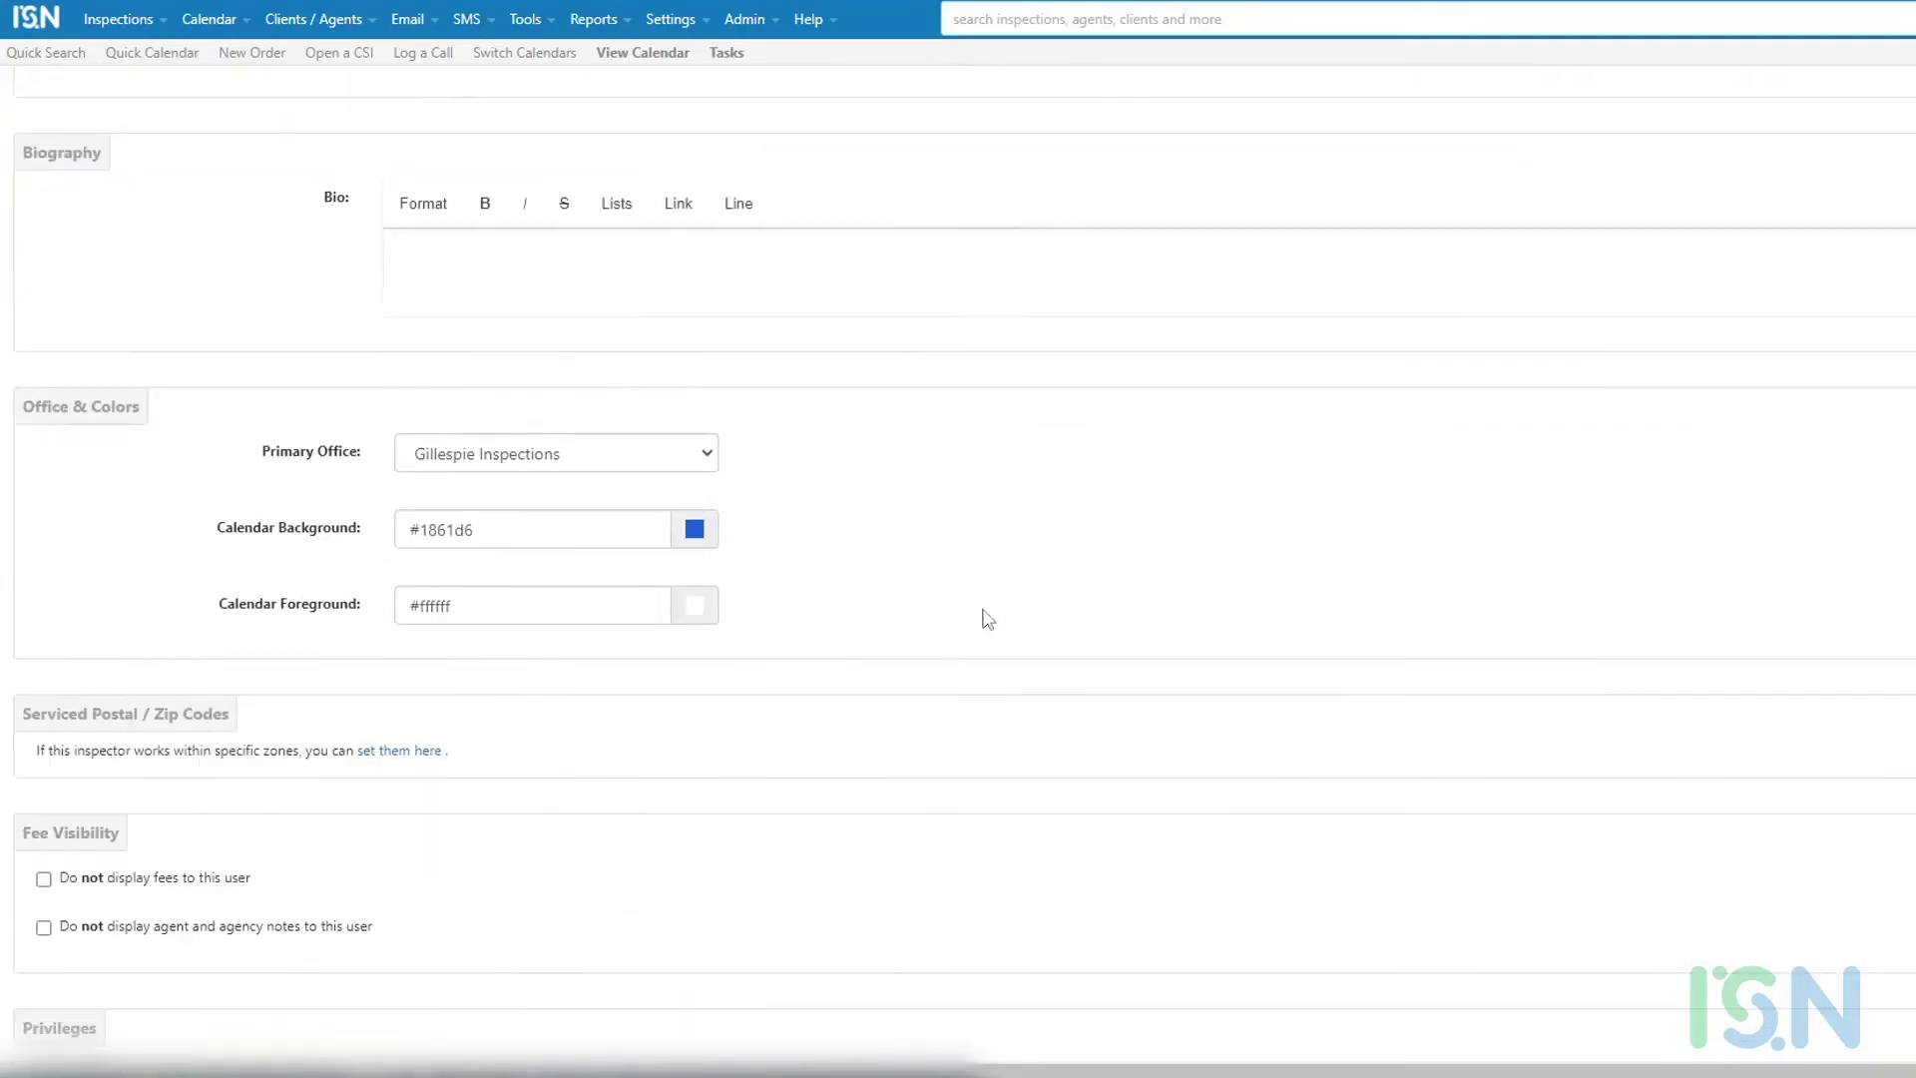
pyautogui.click(696, 523)
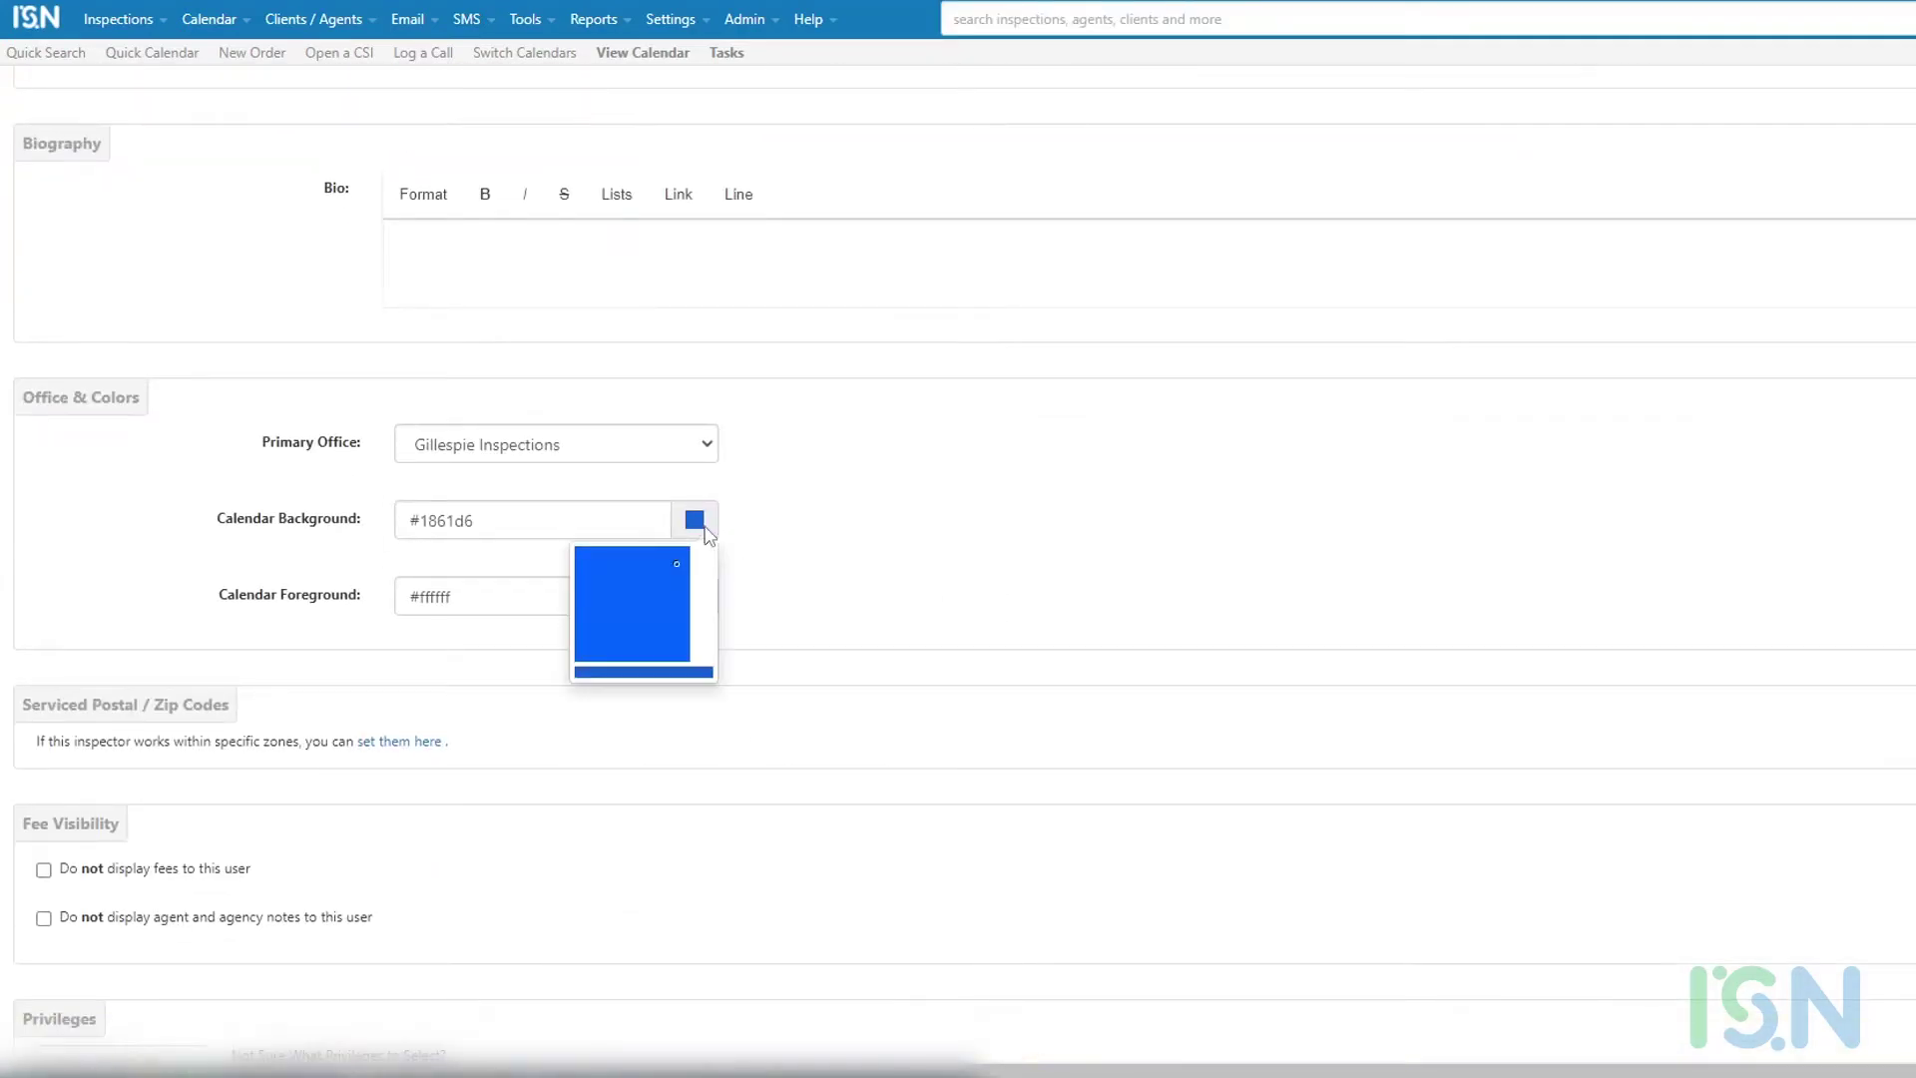
pyautogui.click(931, 529)
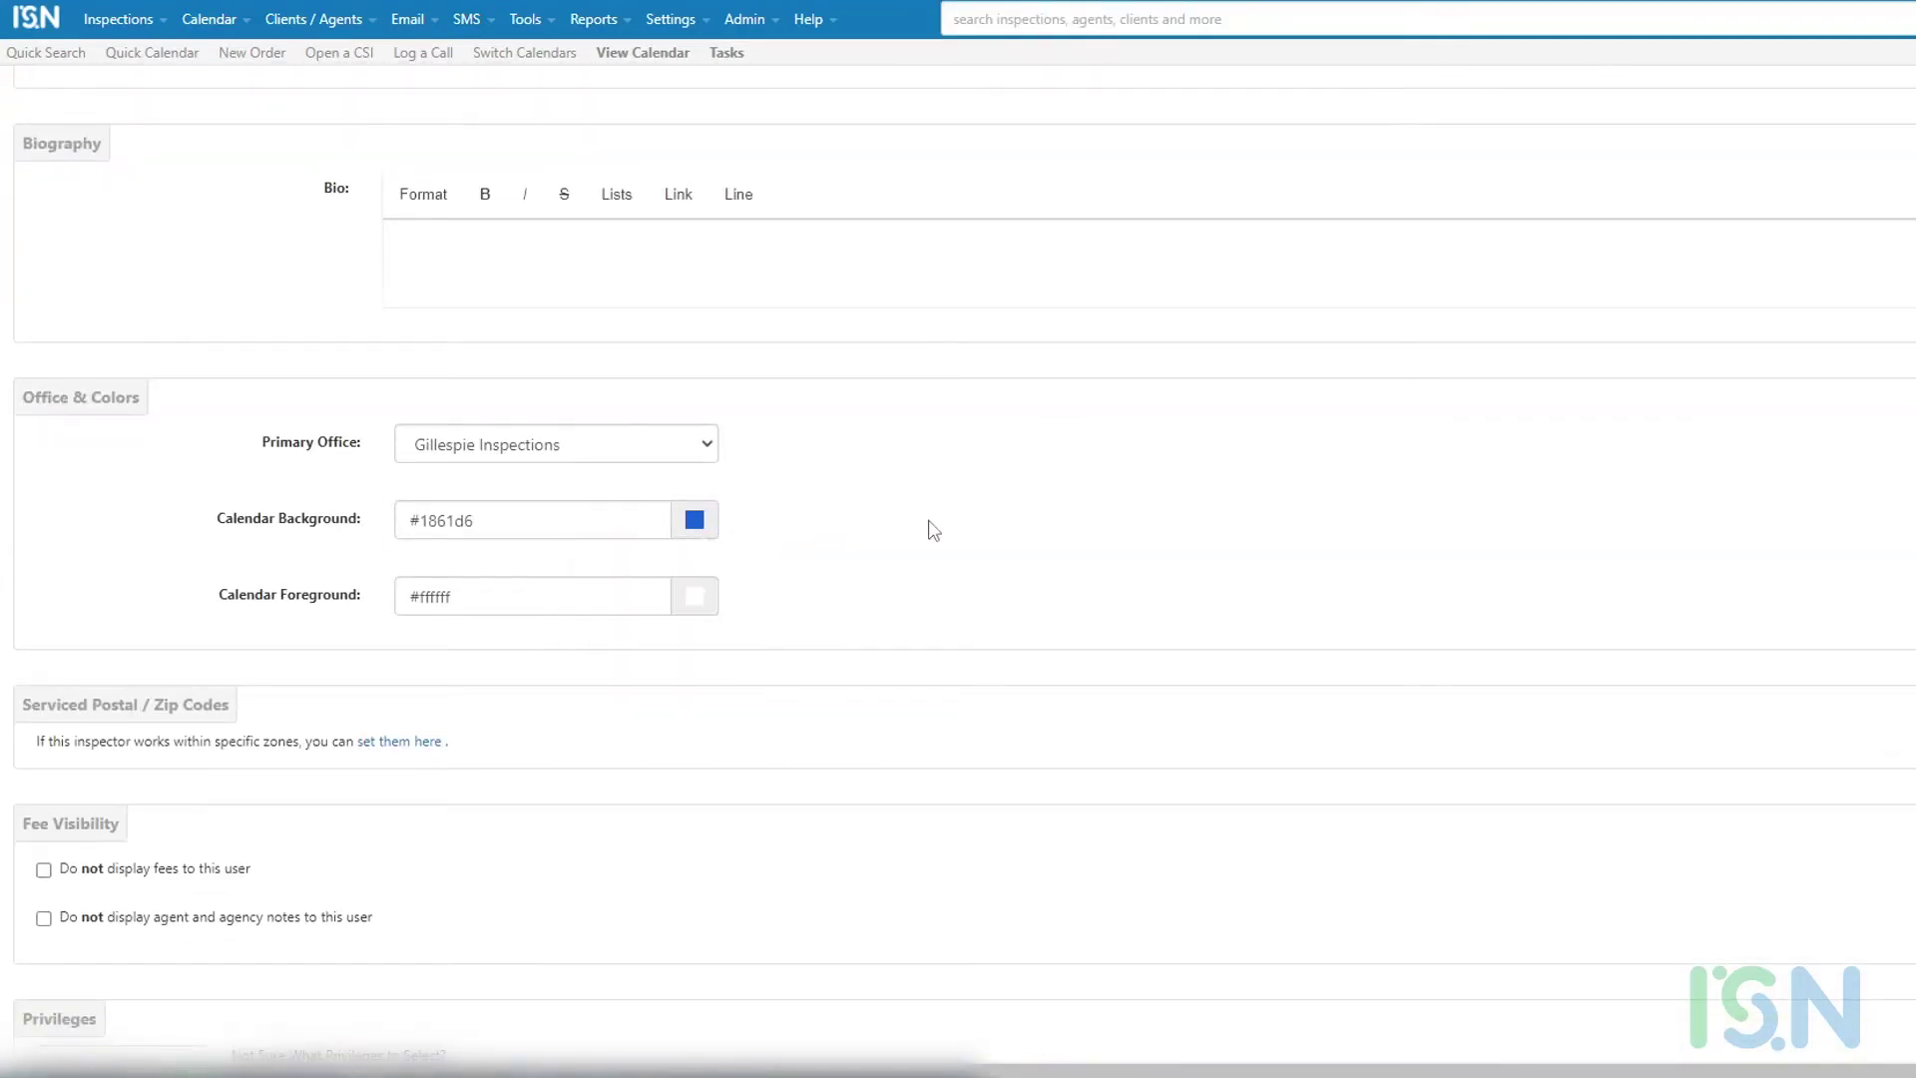
pyautogui.click(654, 55)
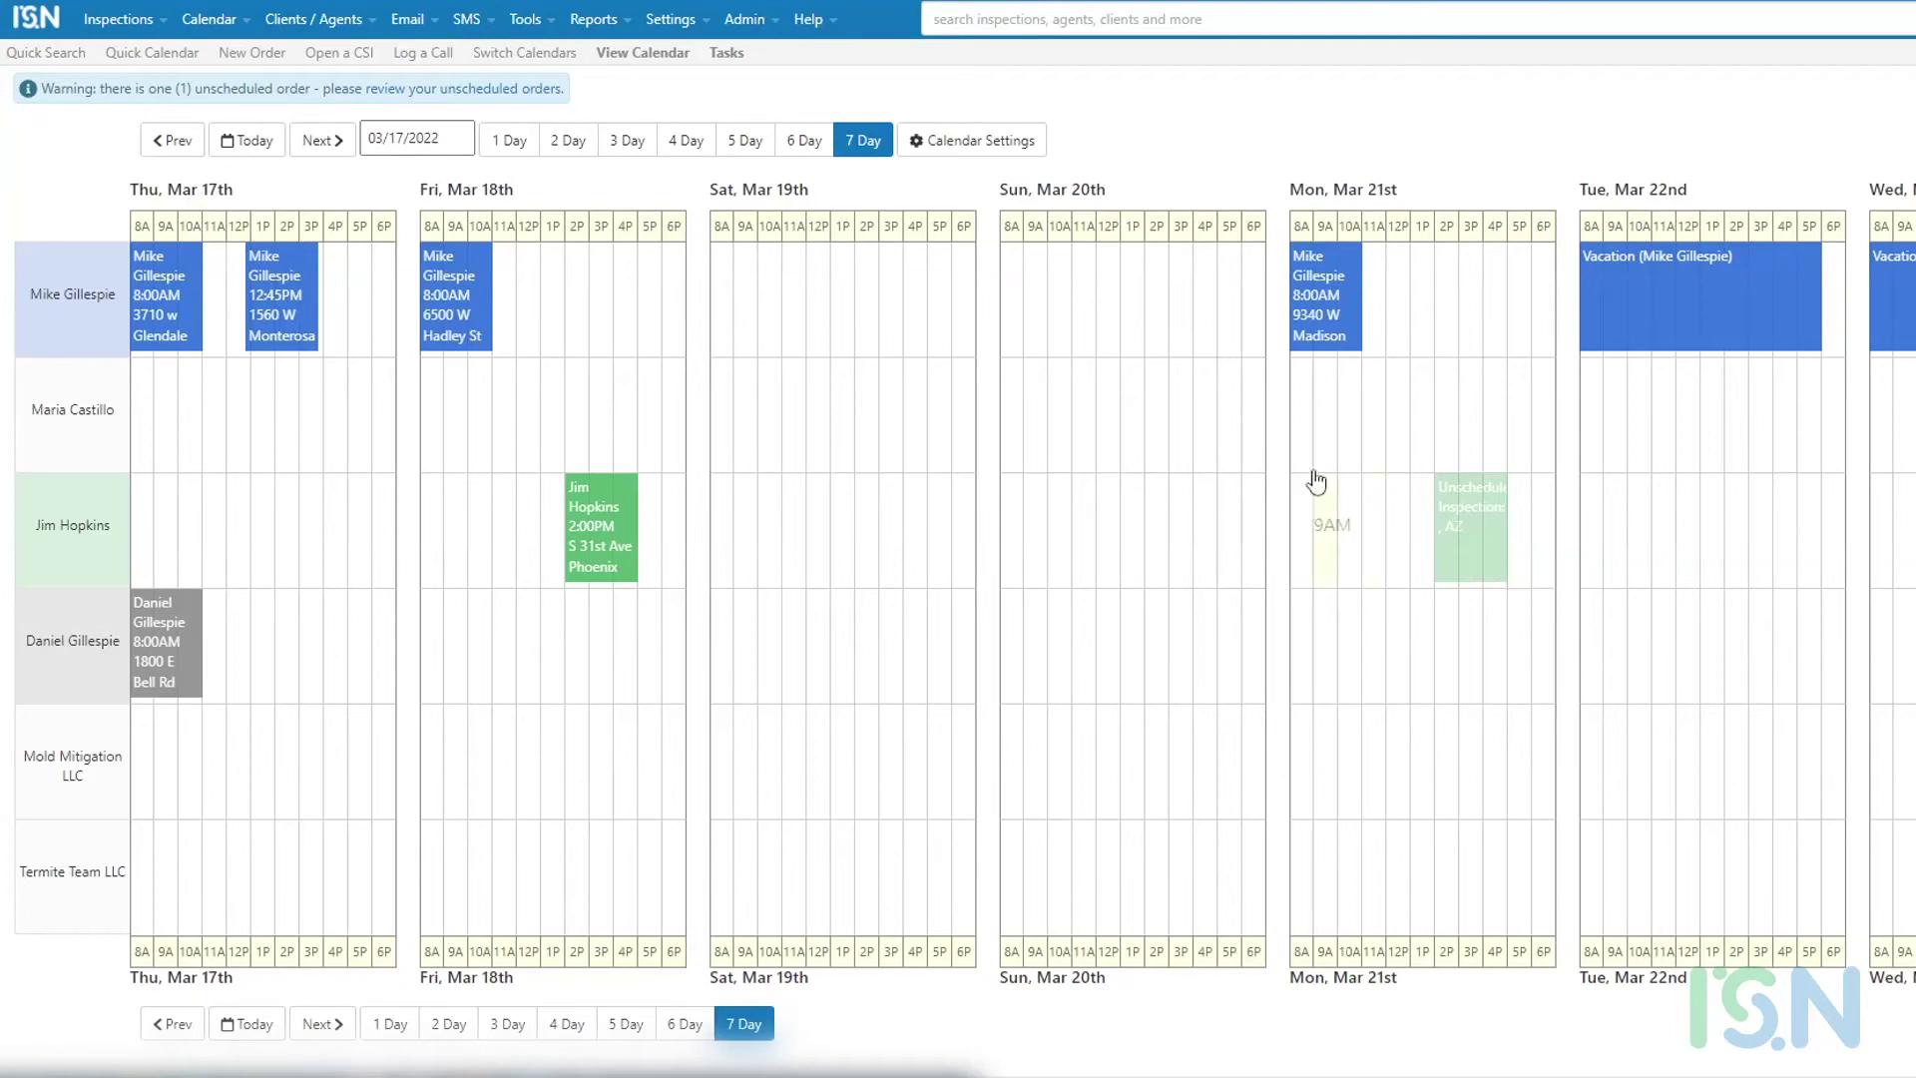
pyautogui.click(1331, 307)
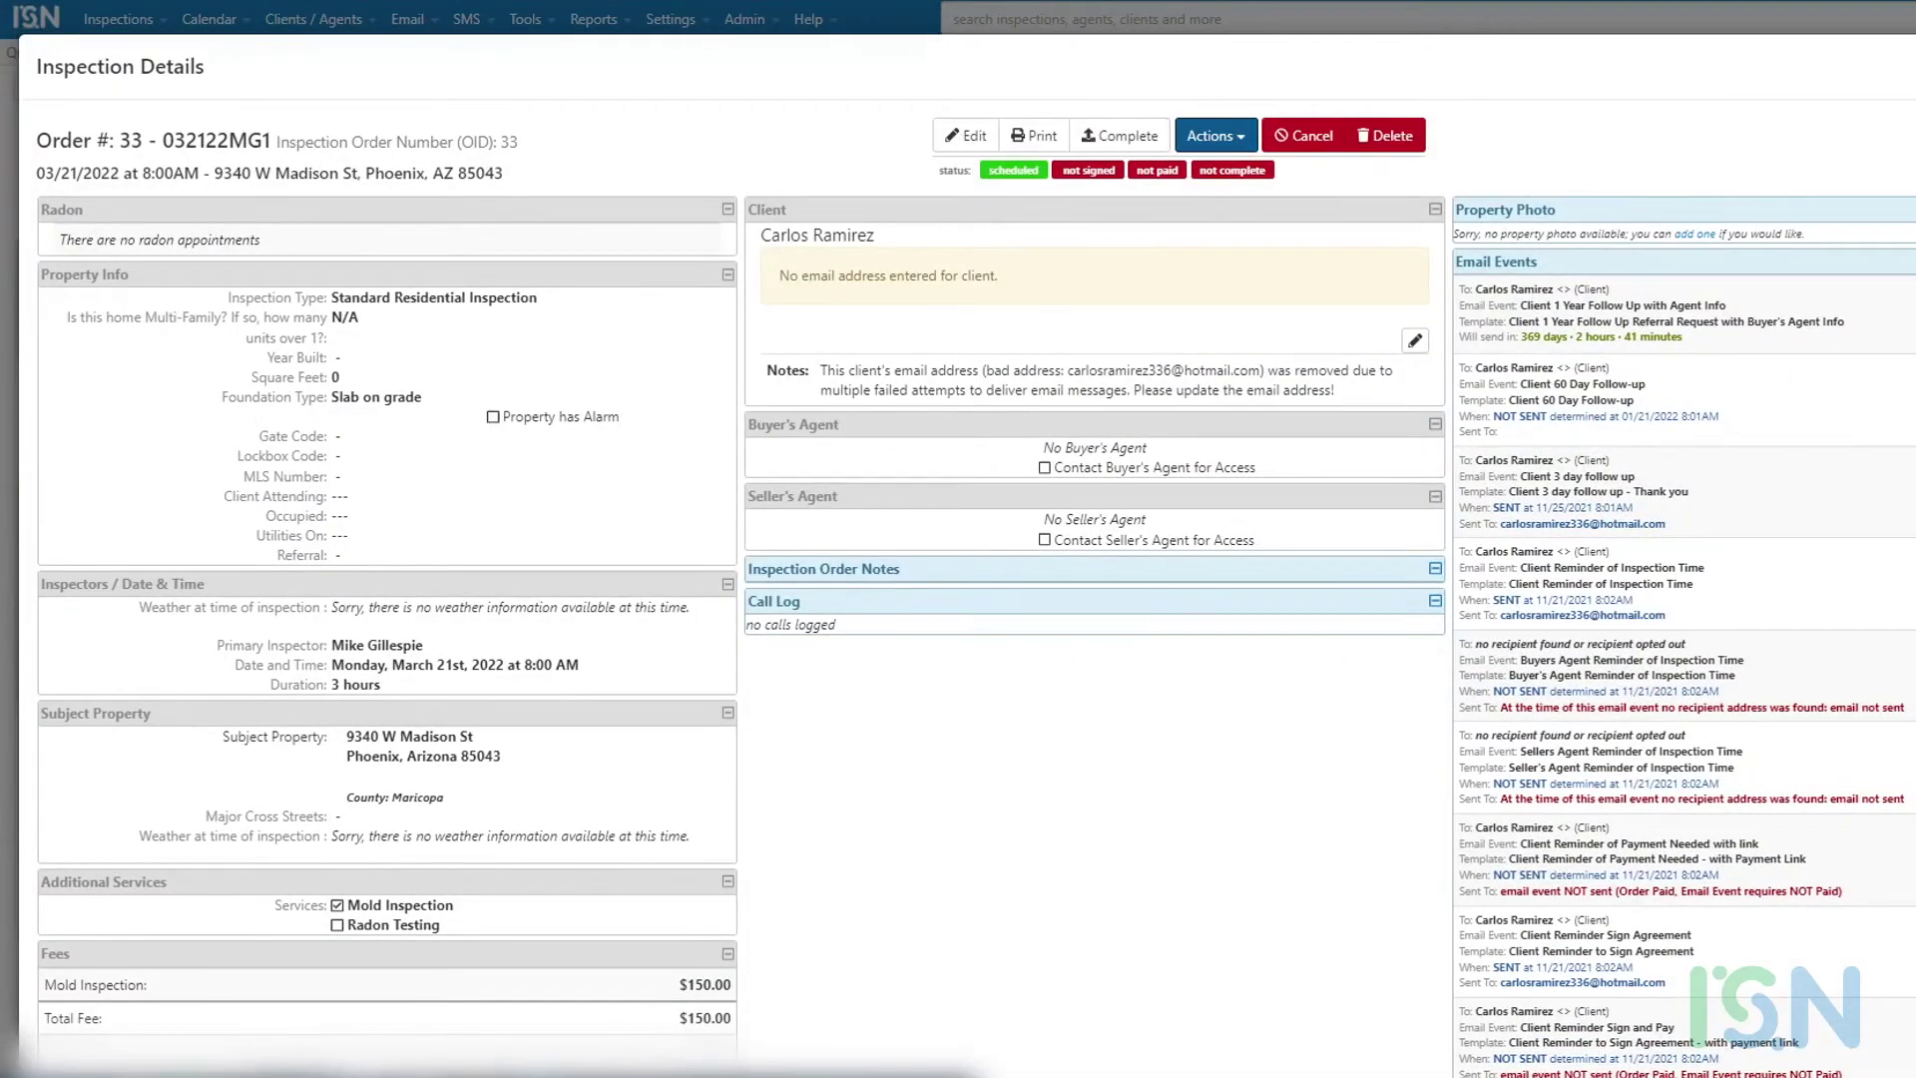
pyautogui.press('Escape')
pyautogui.click(1697, 319)
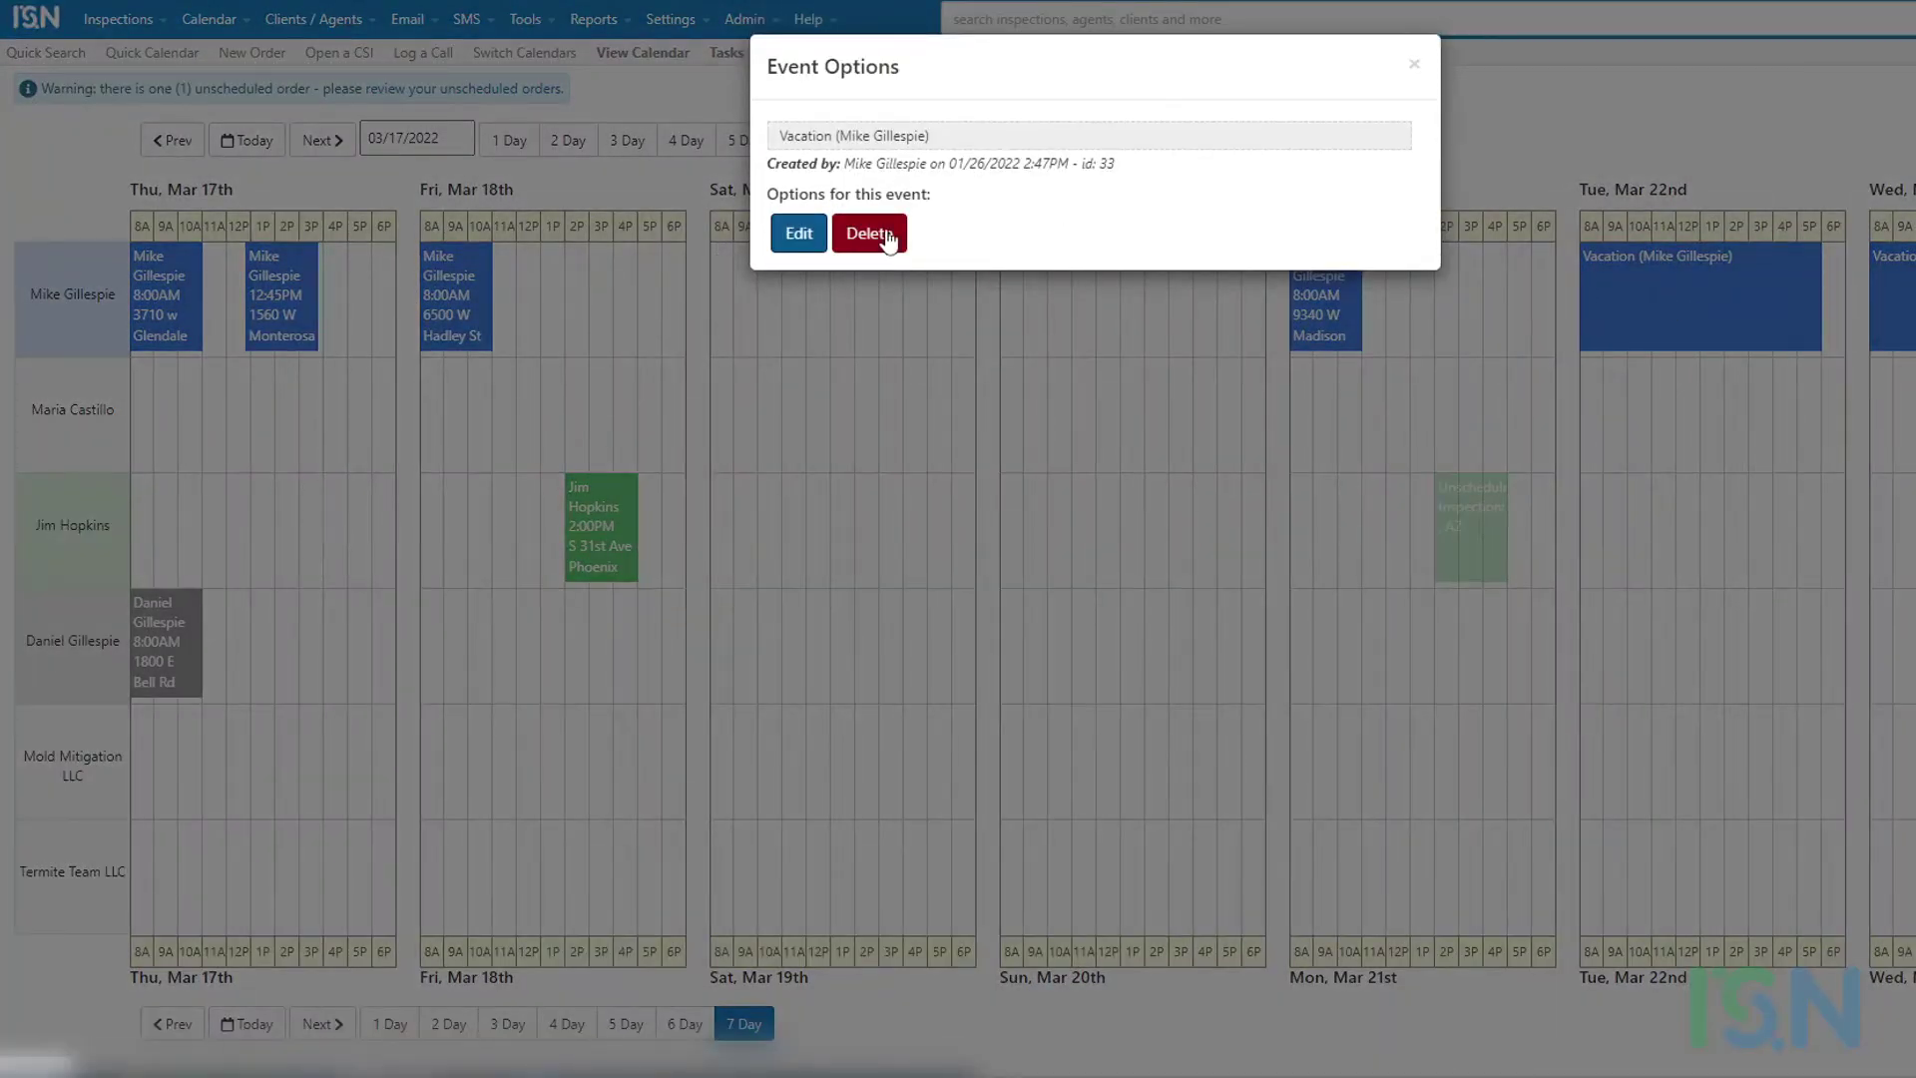
pyautogui.click(1414, 65)
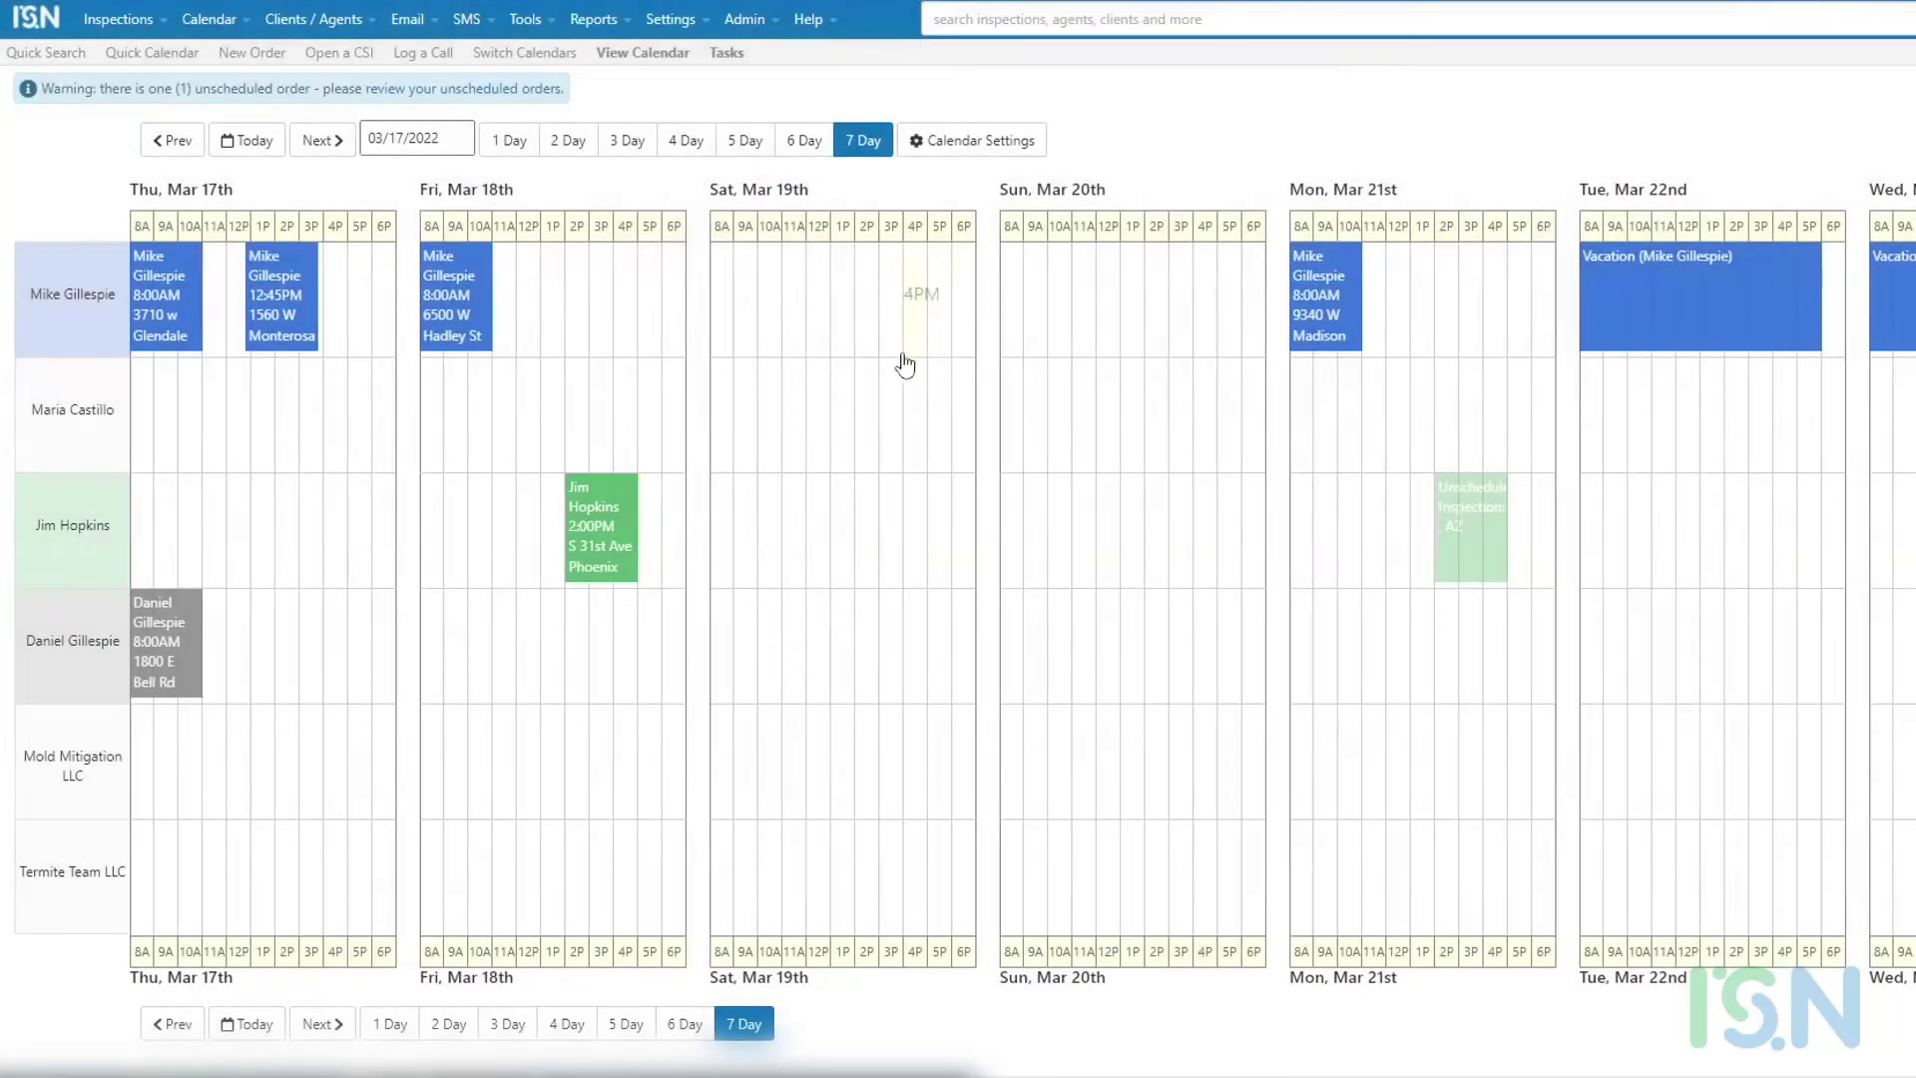
pyautogui.click(843, 525)
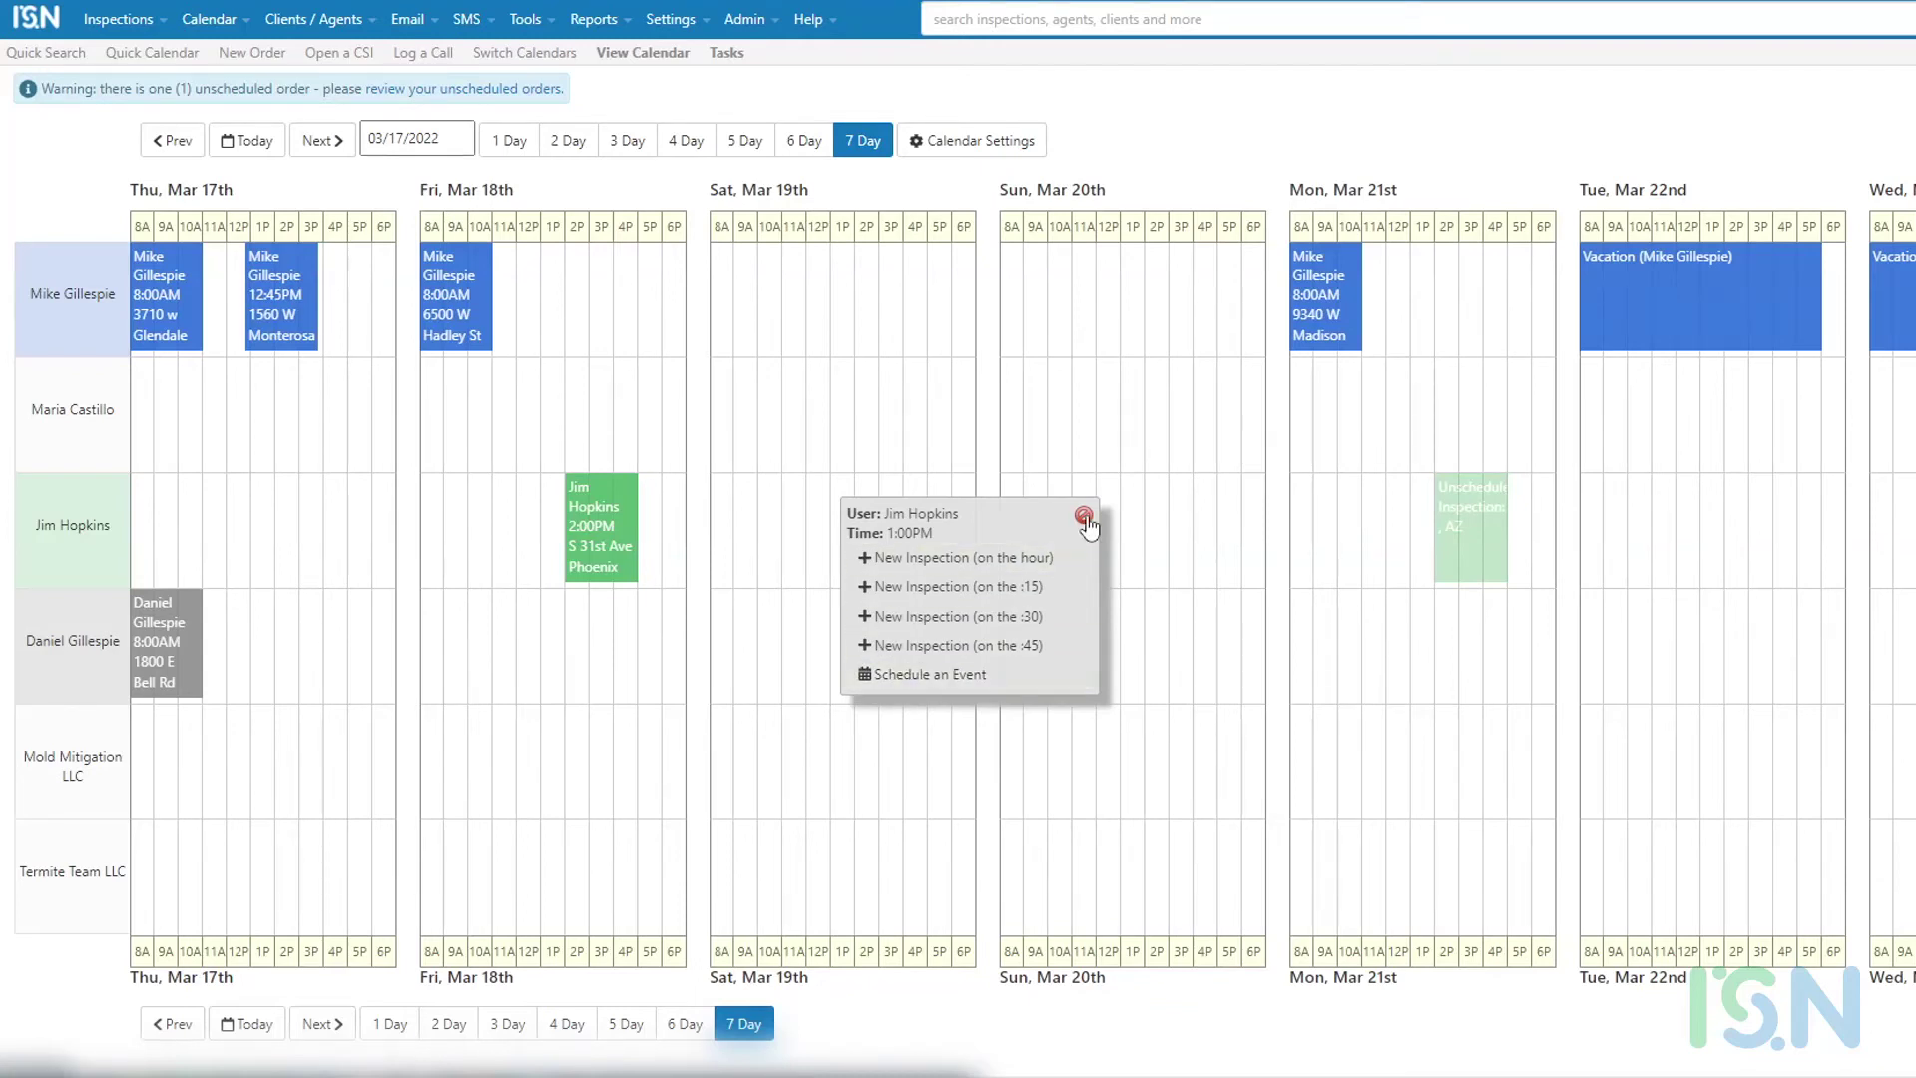
pyautogui.click(1085, 517)
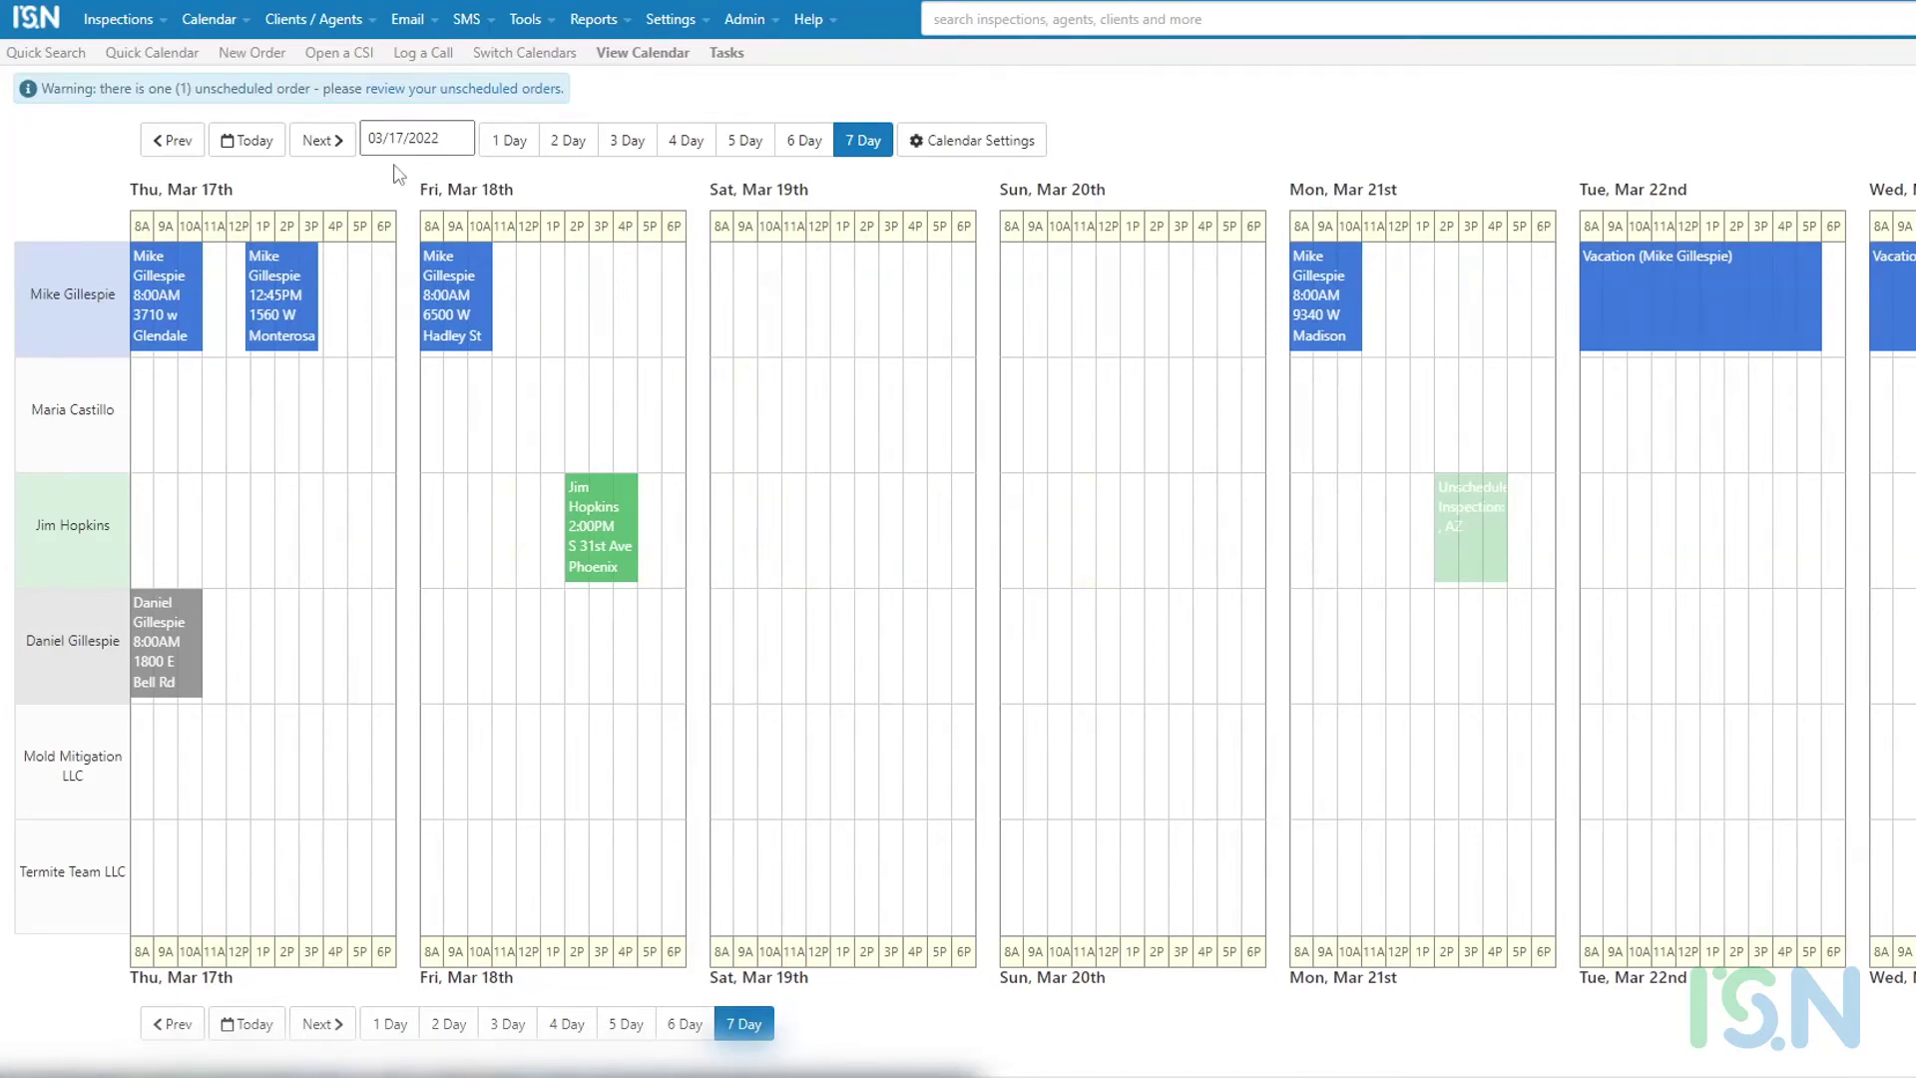
# - Start a new calendar event for the inspector, dated March 19, 2022
pyautogui.click(207, 22)
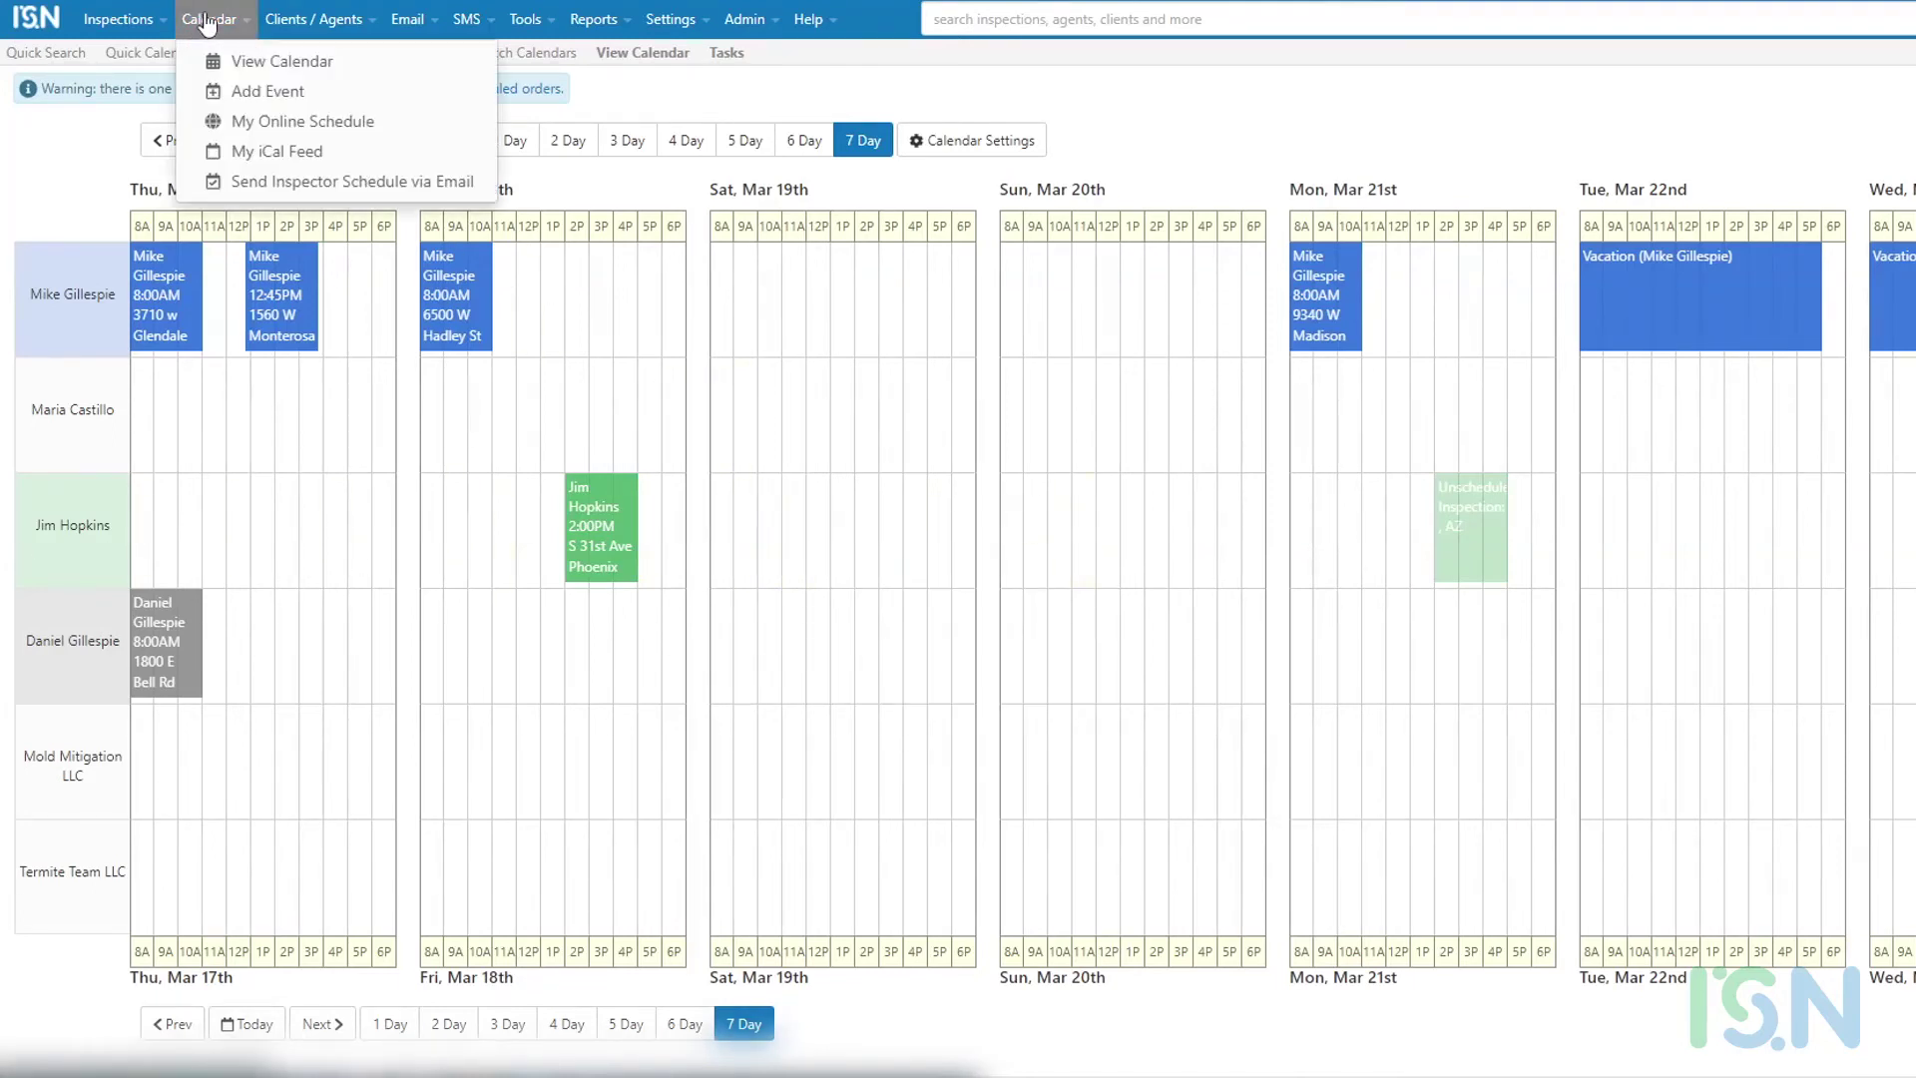
pyautogui.click(286, 89)
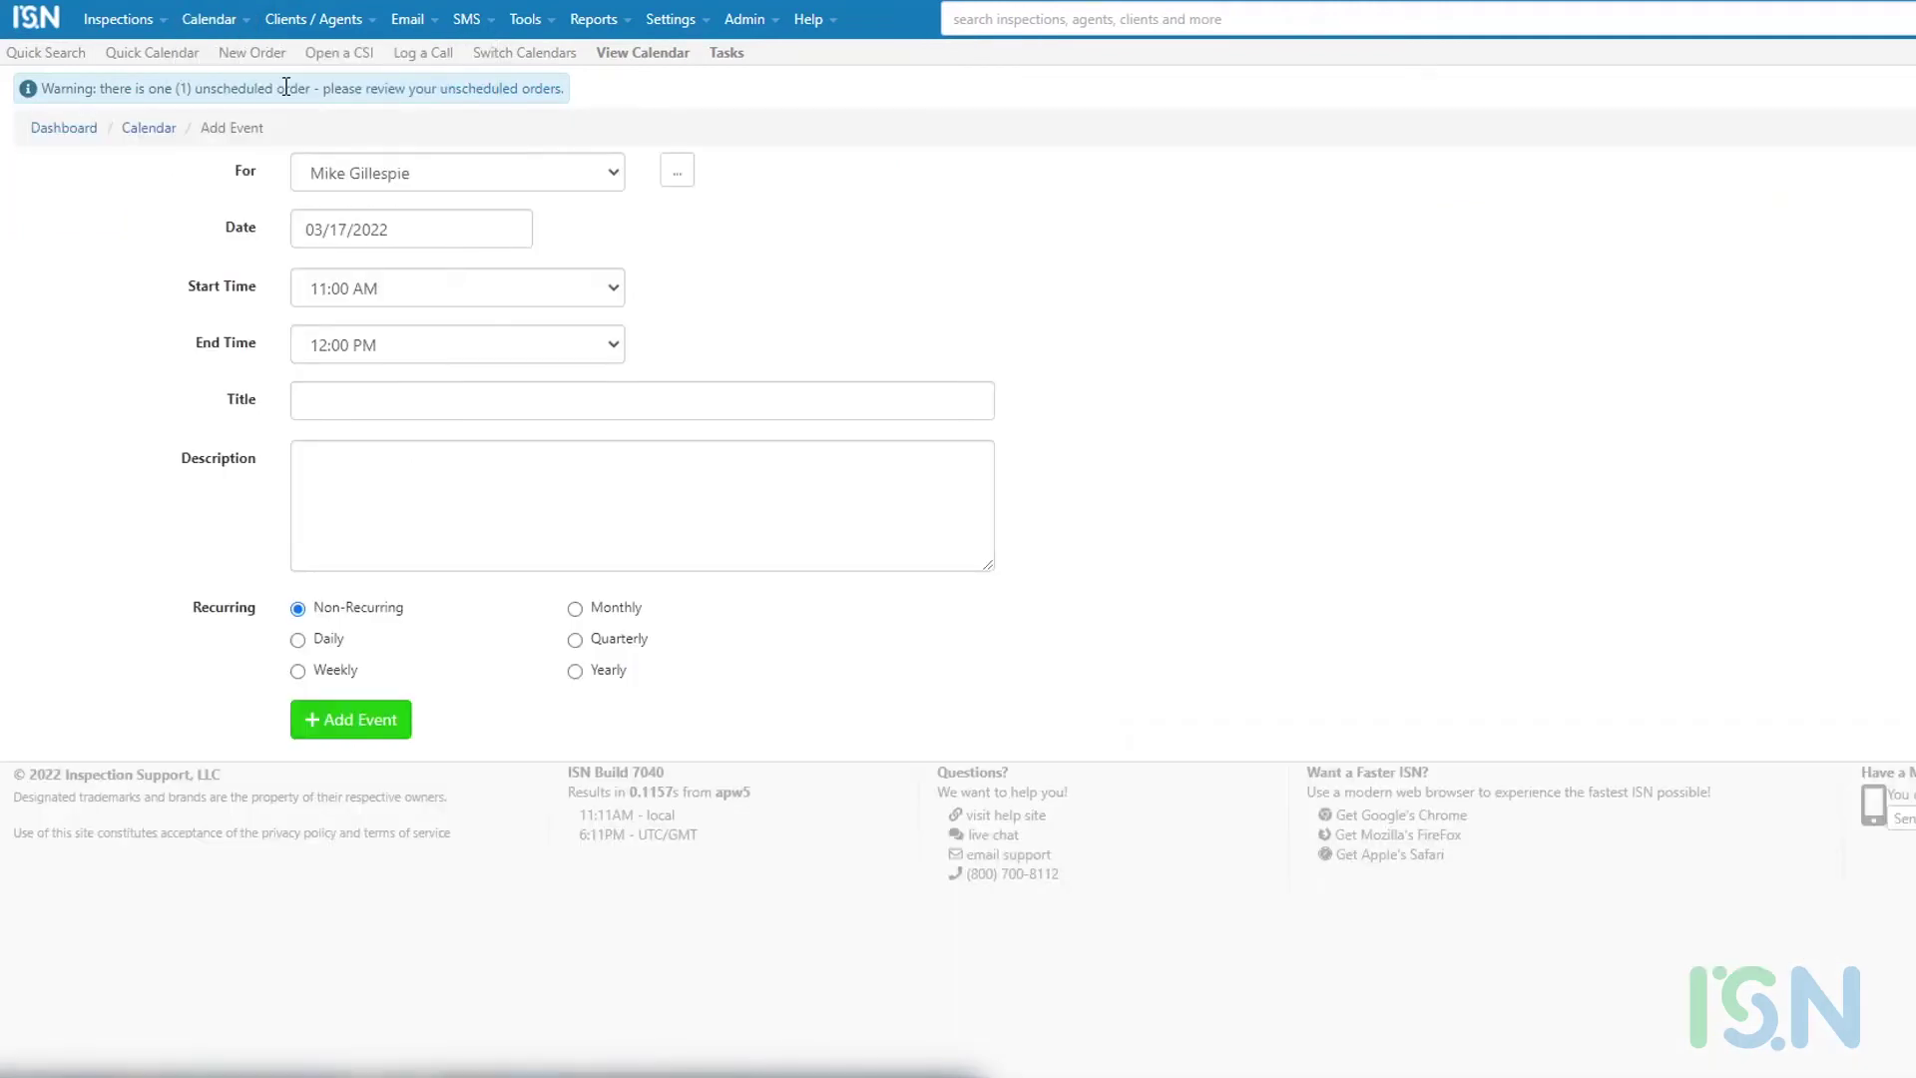
pyautogui.click(446, 176)
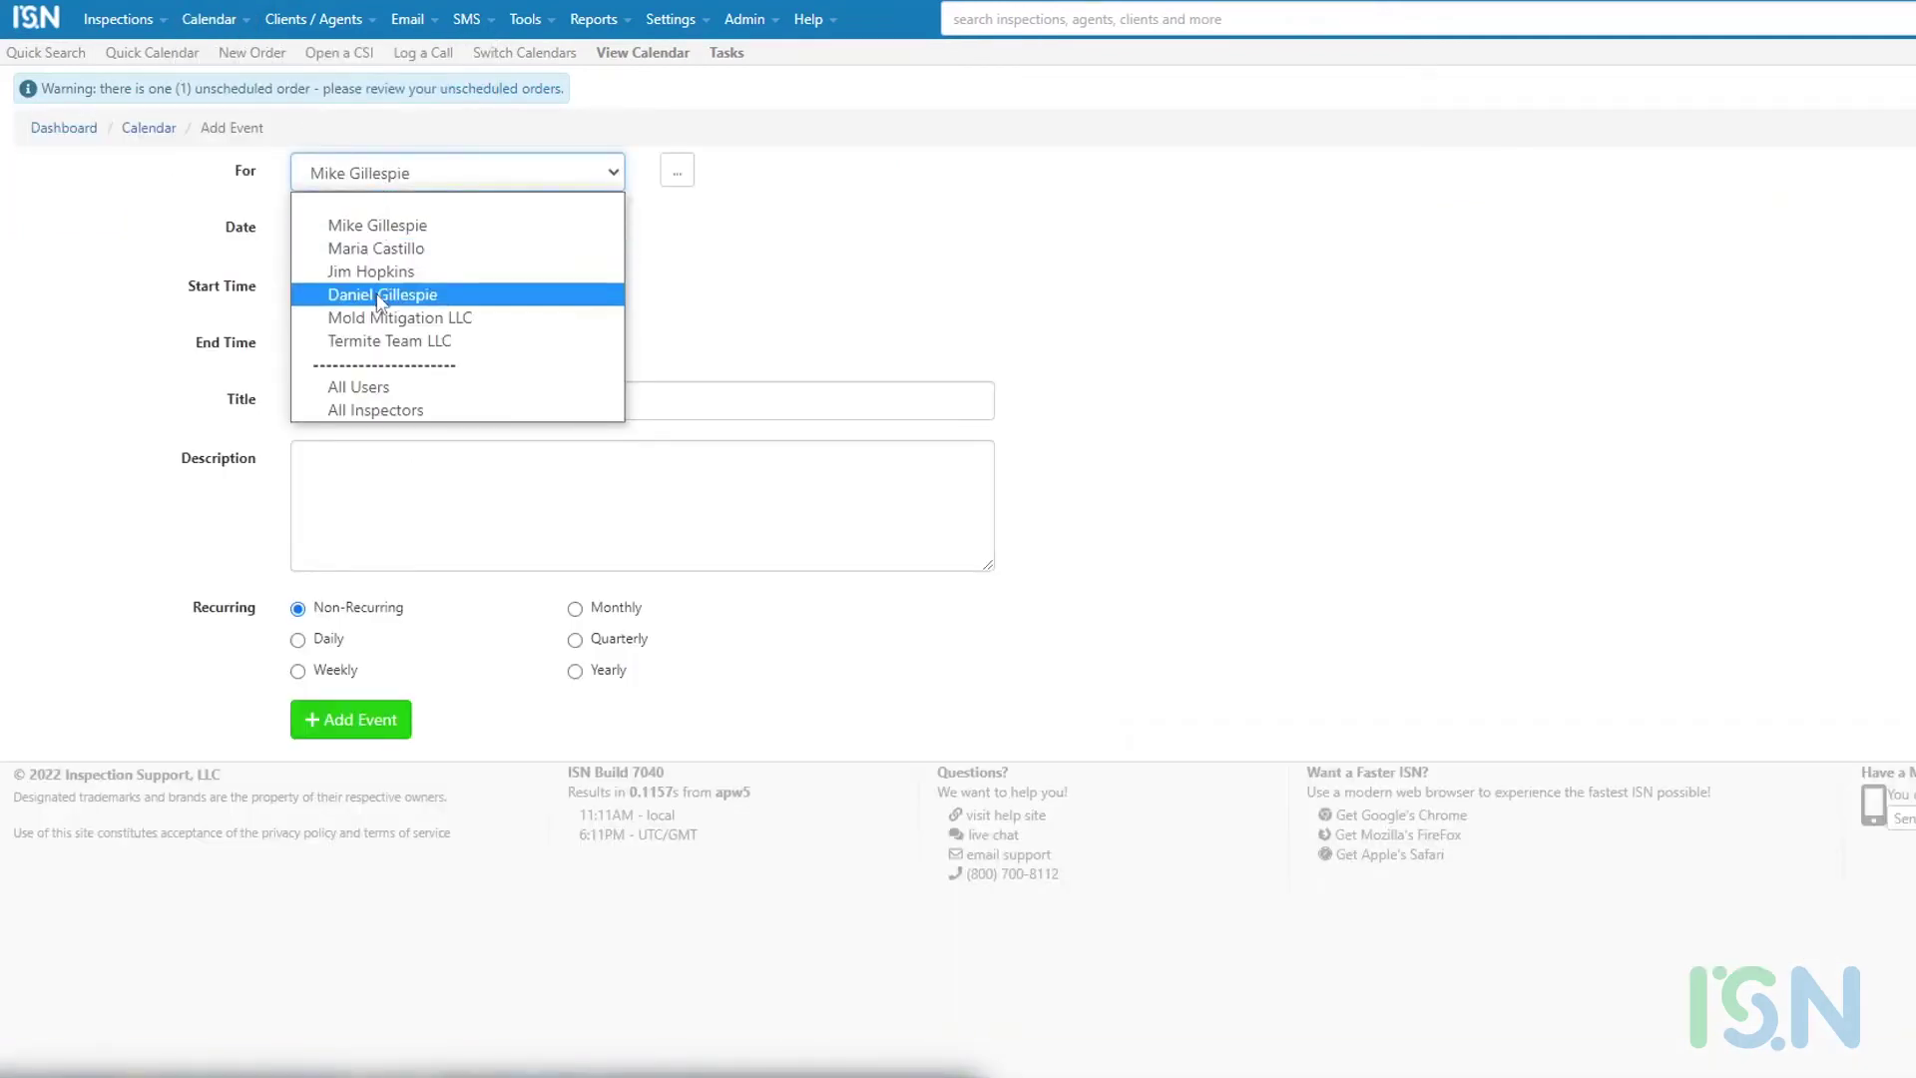
pyautogui.click(370, 266)
pyautogui.click(367, 245)
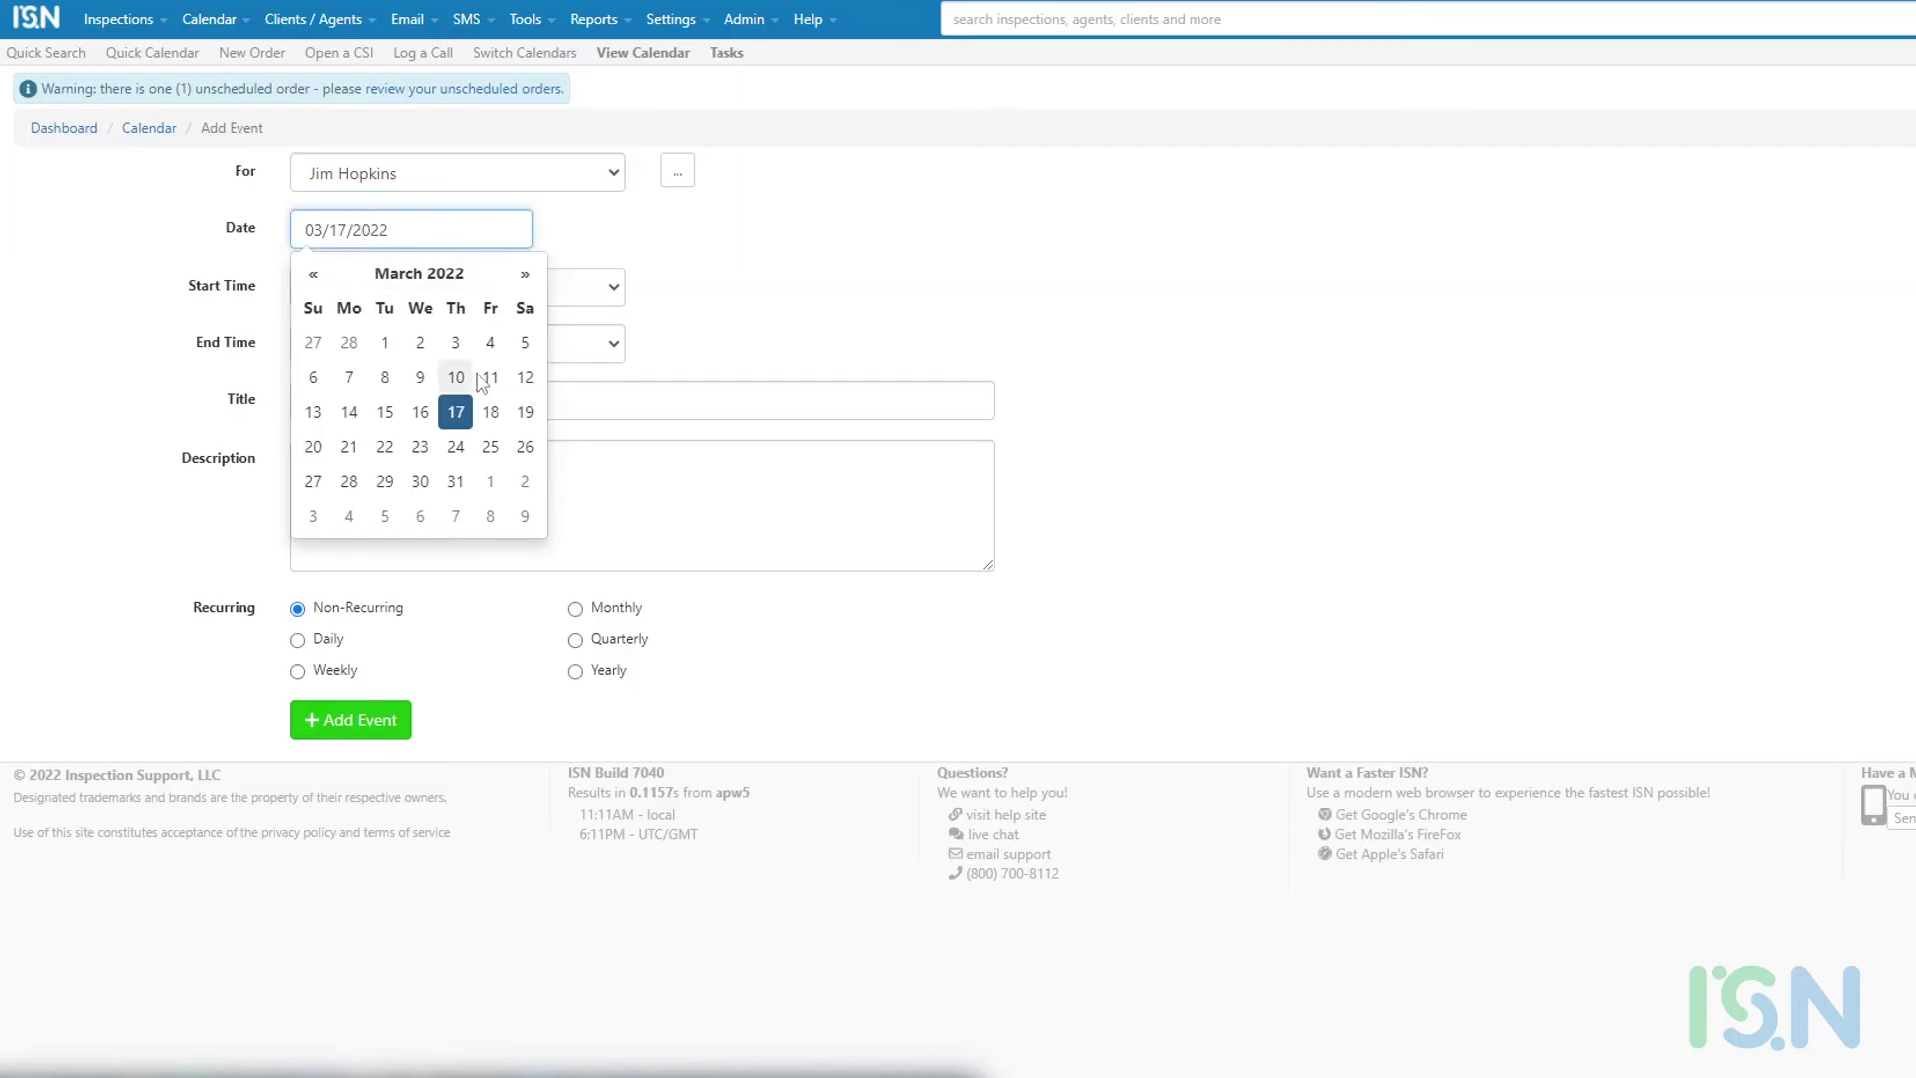
pyautogui.click(526, 412)
# - Title the event 'Meeting' with description 'Meeting with Vendors', save it, and check the calendar
pyautogui.click(491, 408)
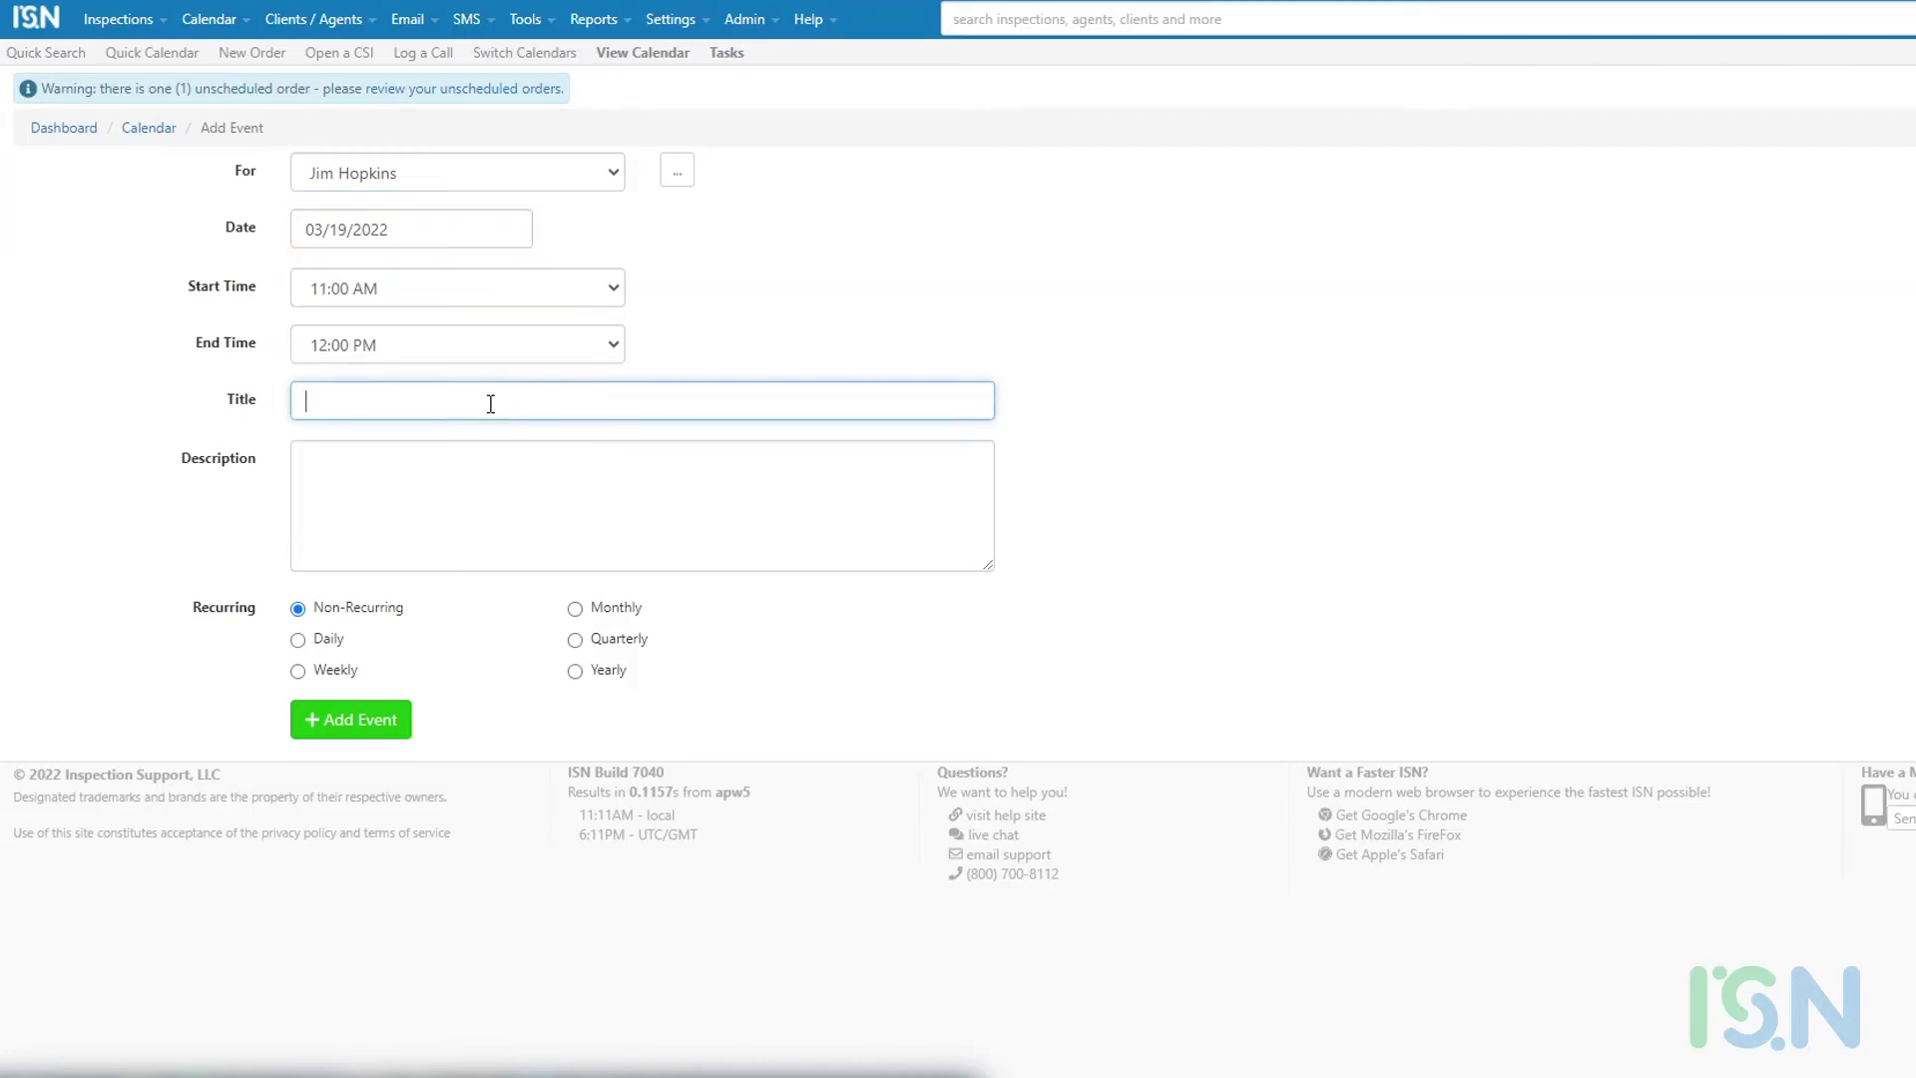
pyautogui.write('Meeting')
pyautogui.click(500, 487)
pyautogui.write('Meetin')
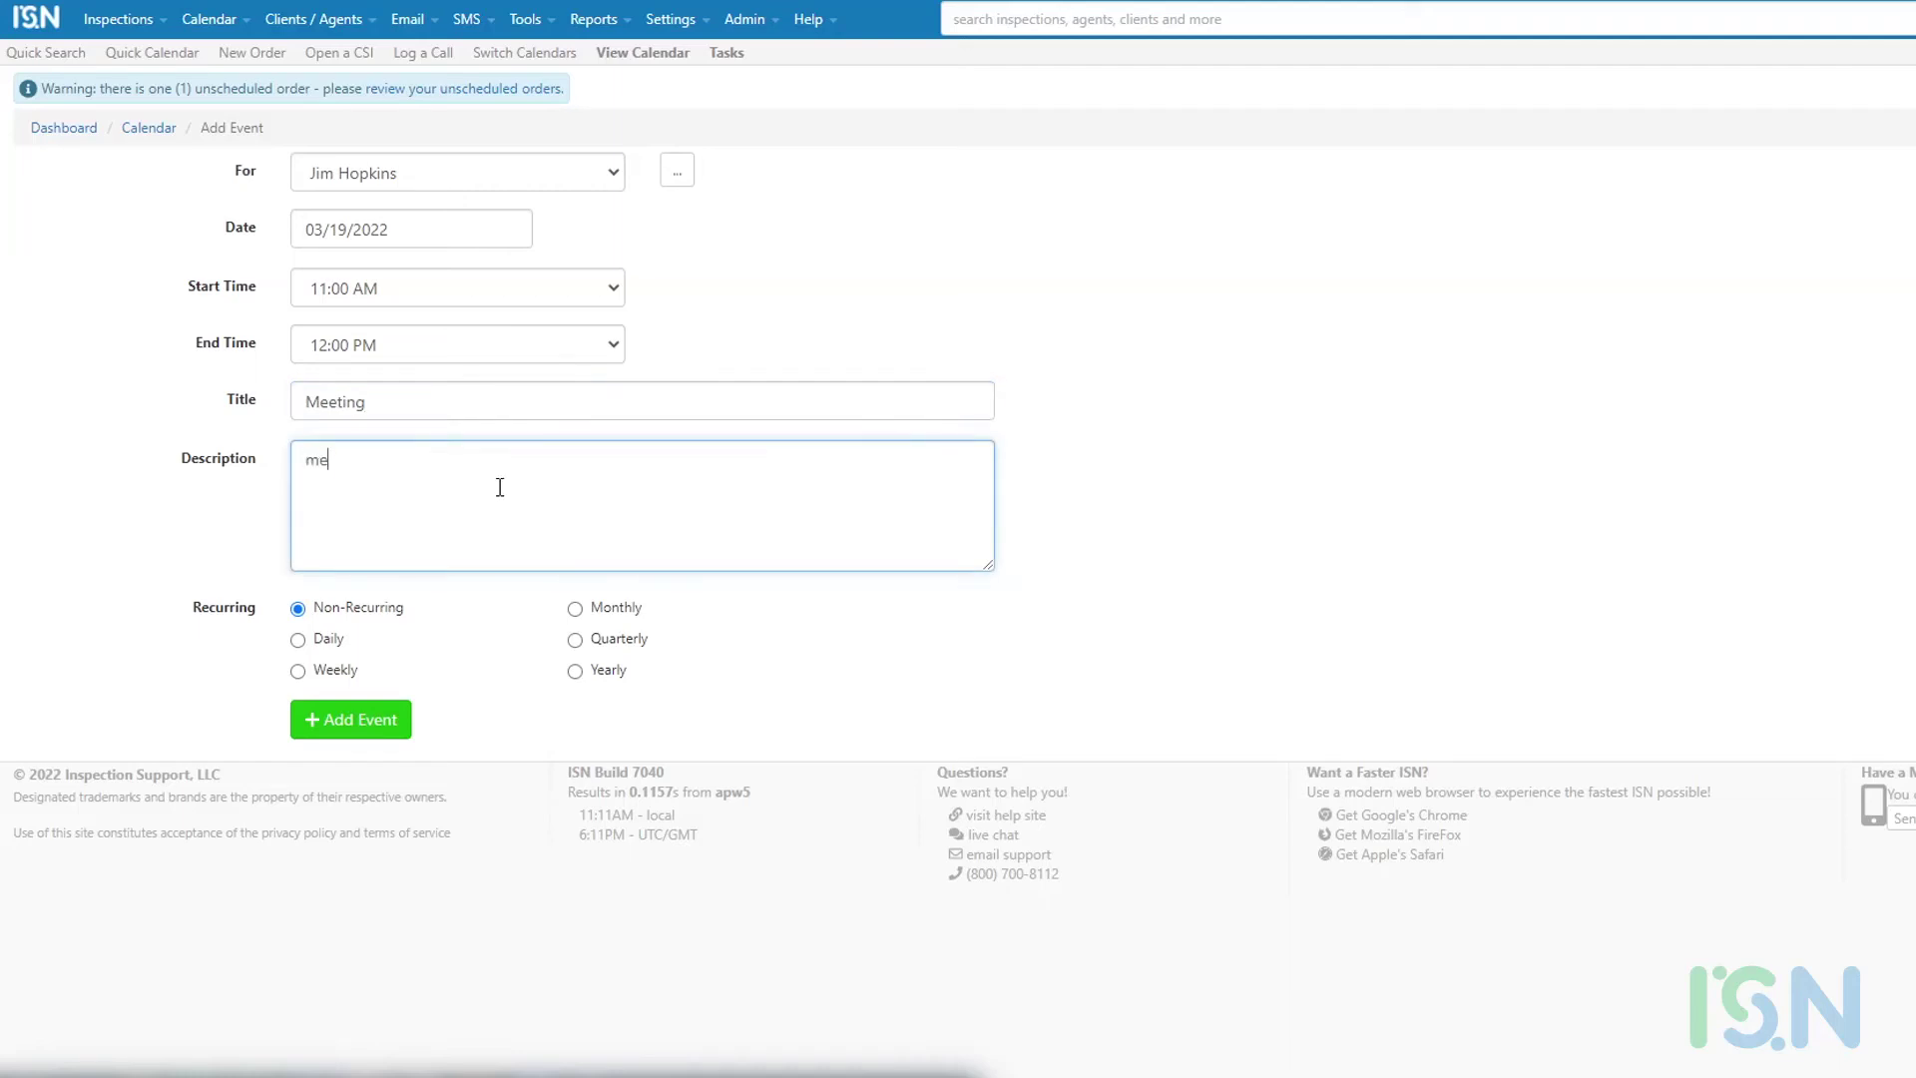
pyautogui.write('g with Vendors')
pyautogui.click(355, 724)
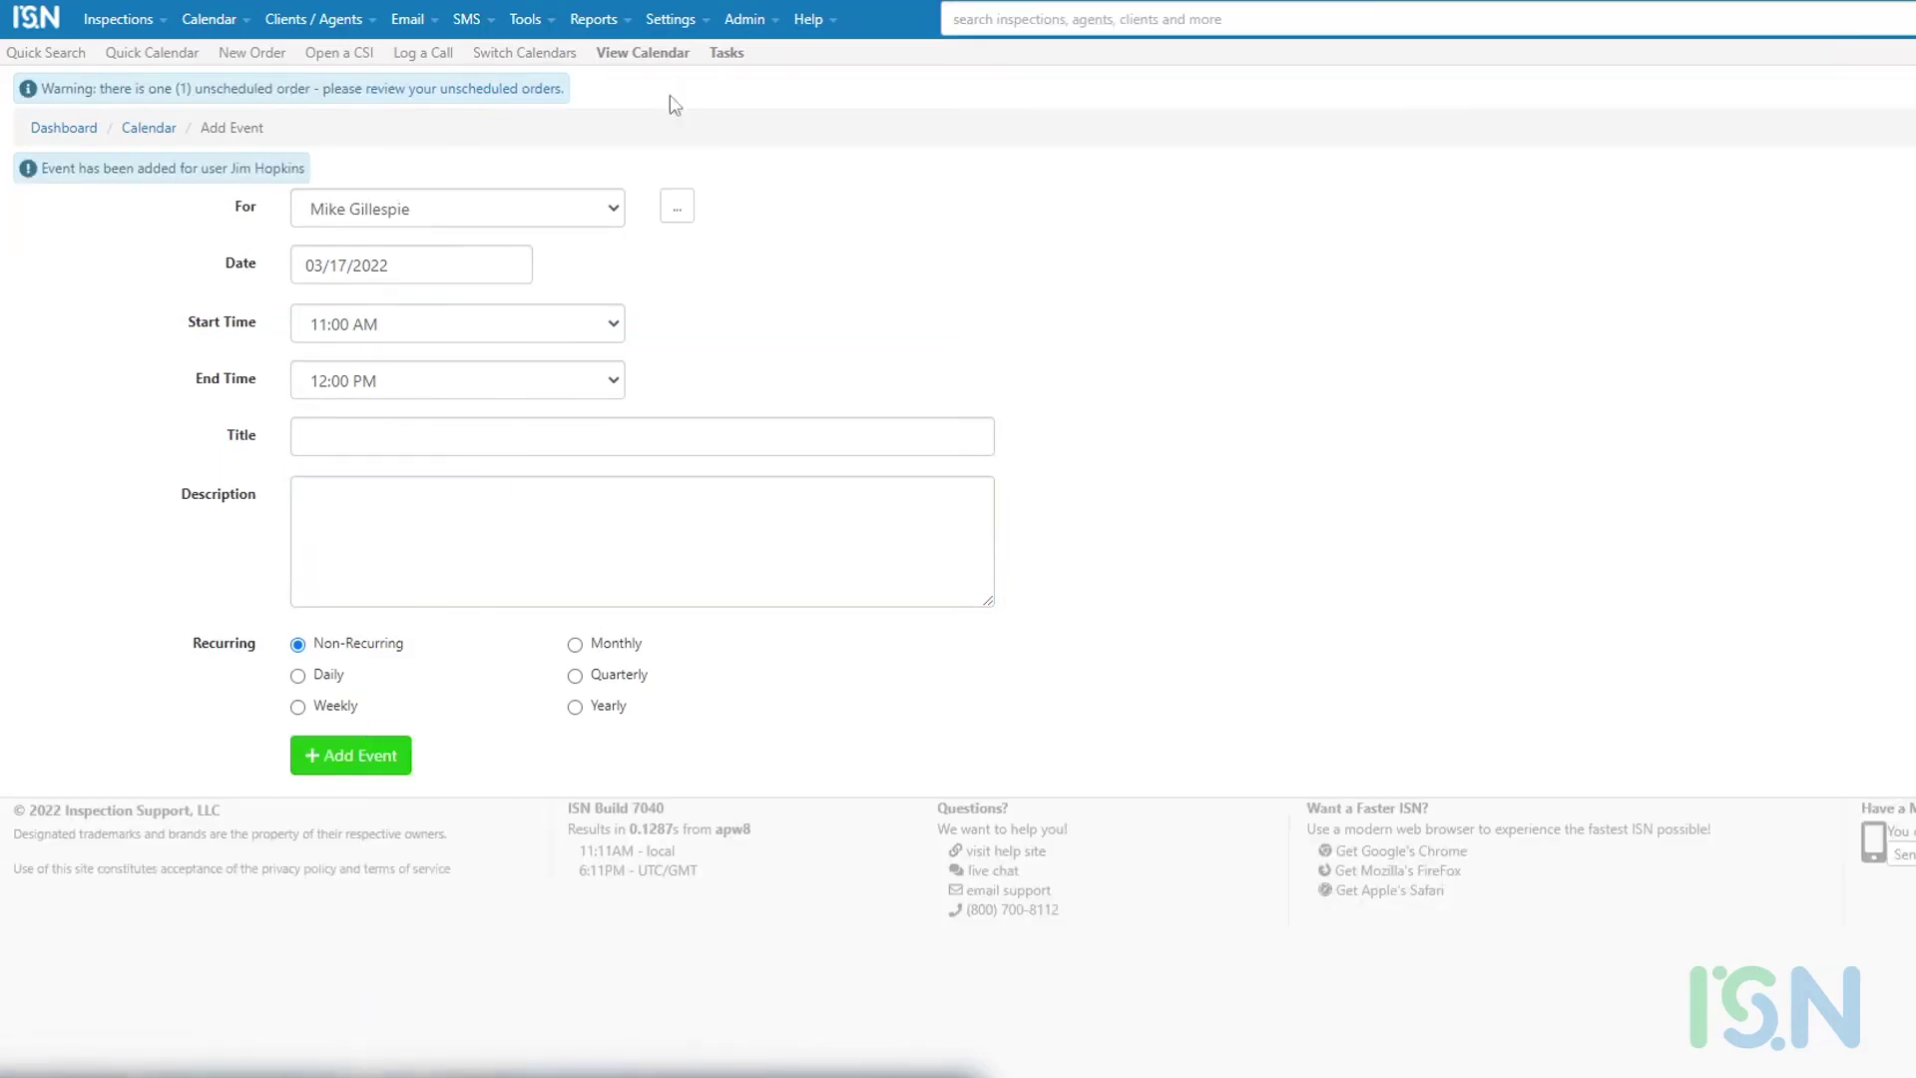
pyautogui.click(668, 56)
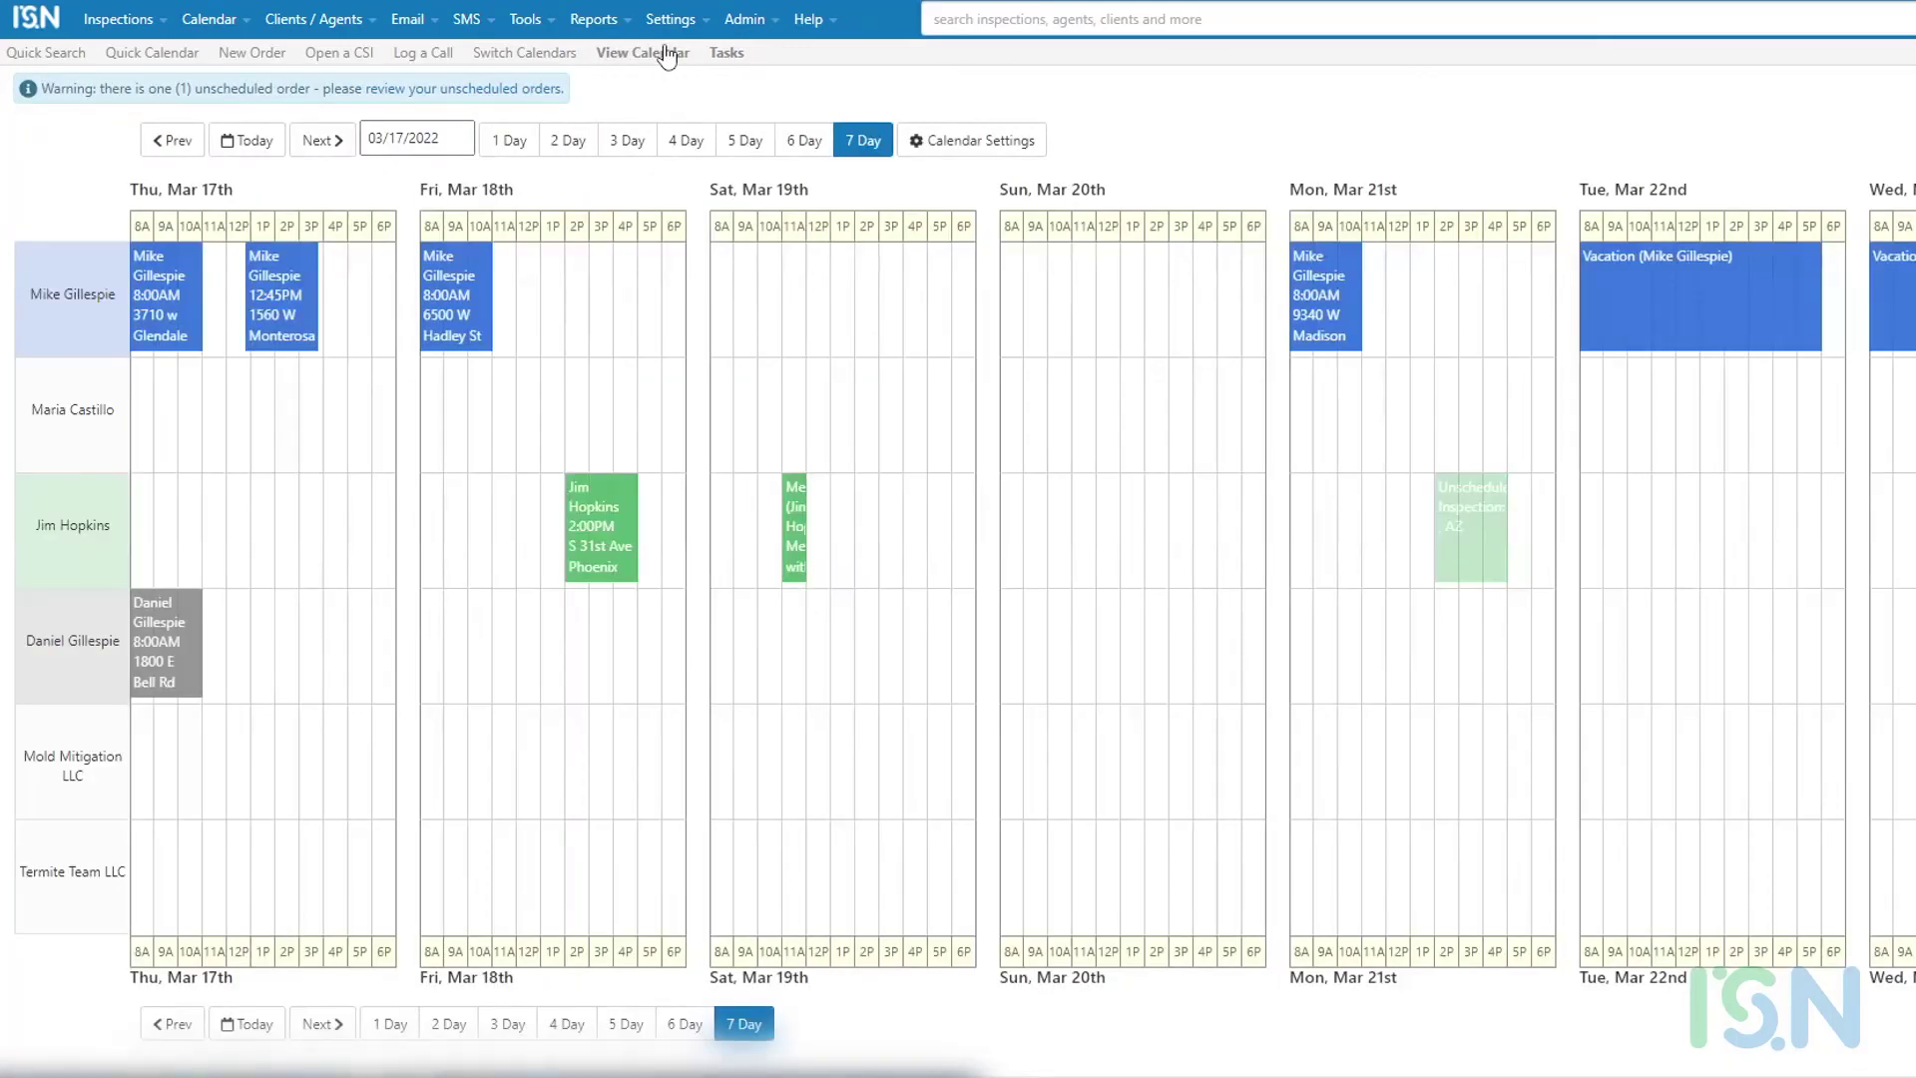